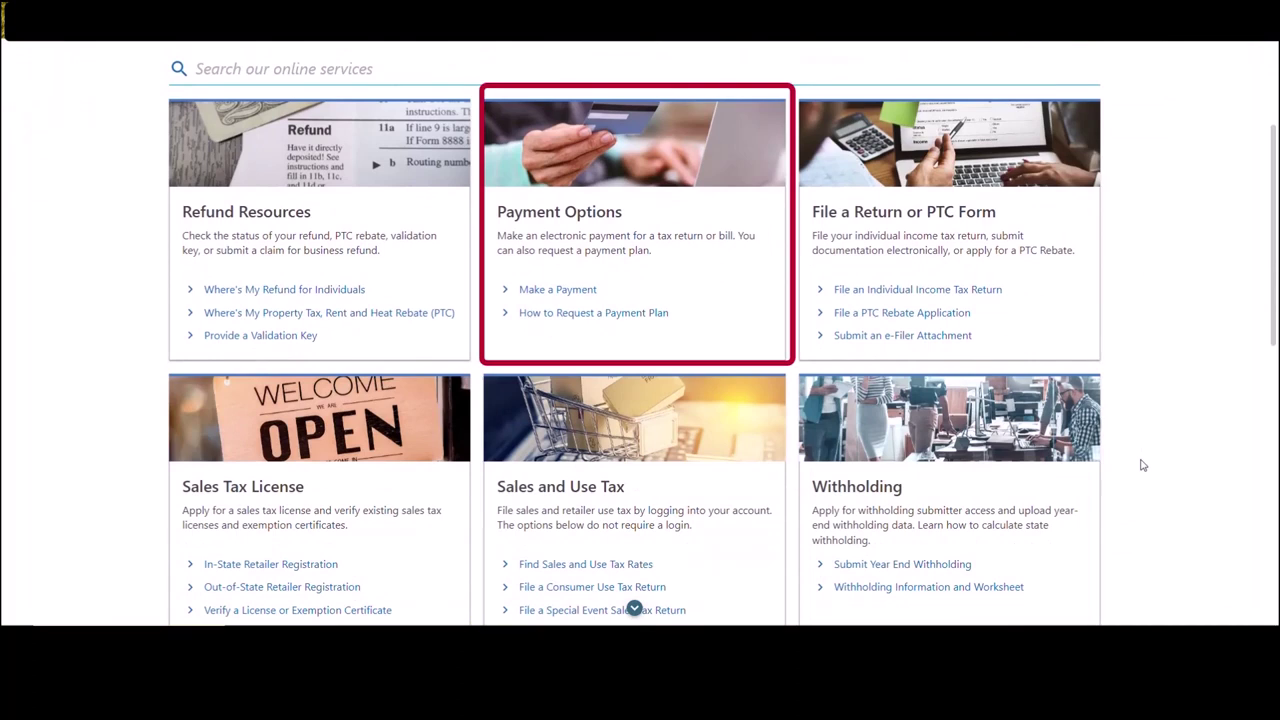
# - Choose Make a Payment under Payment Options on the Revenue Online home page
pyautogui.click(567, 297)
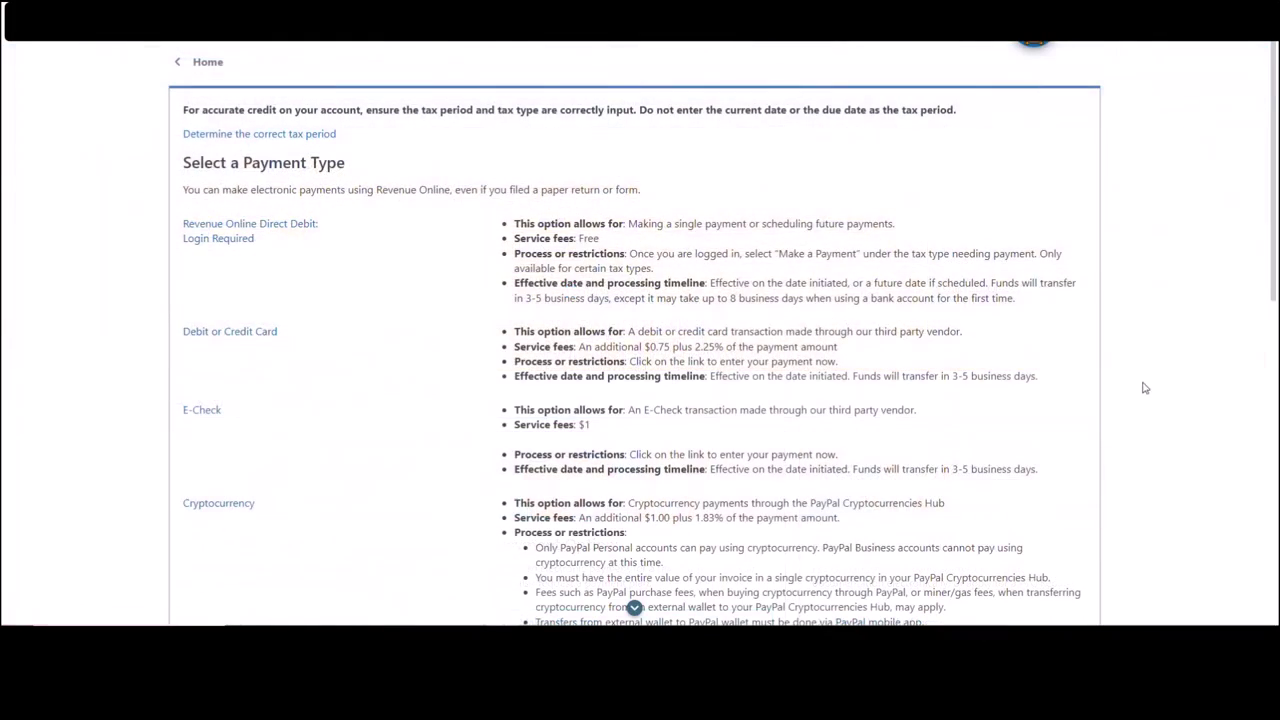
# - Review the listed payment types and choose Debit or Credit Card
pyautogui.scroll(-2, 1151, 391)
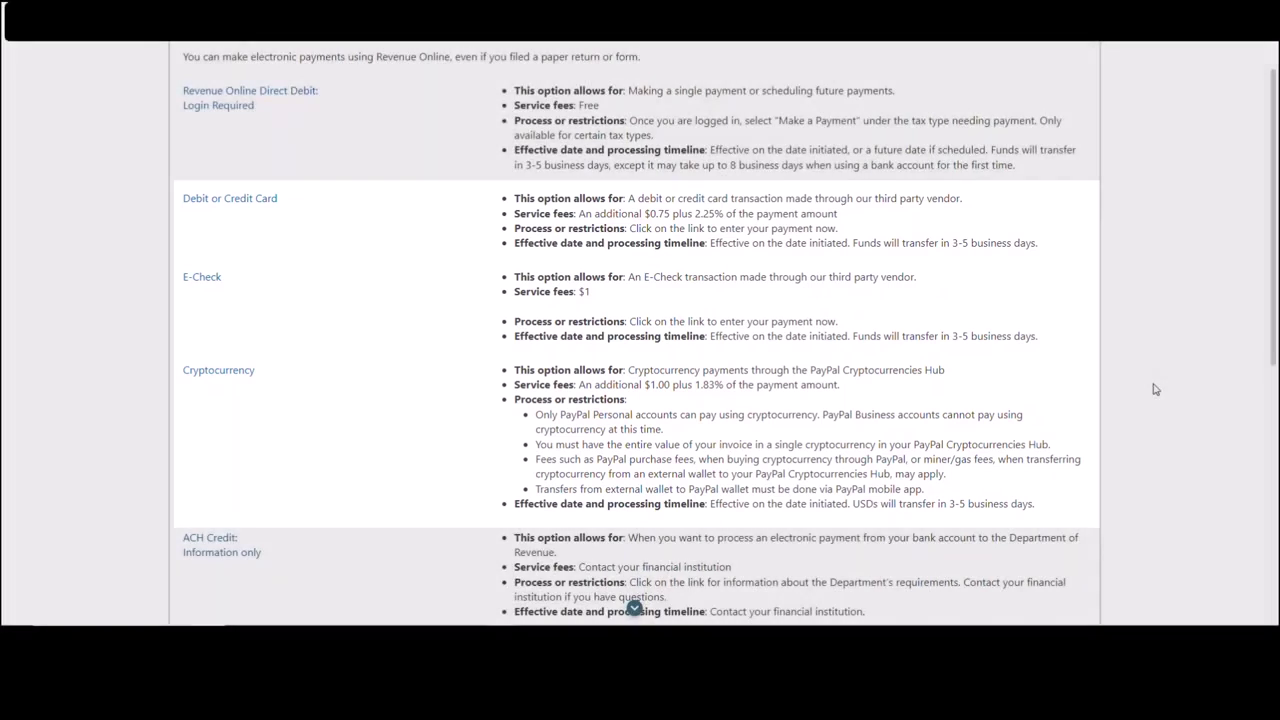
pyautogui.scroll(-3, 1160, 385)
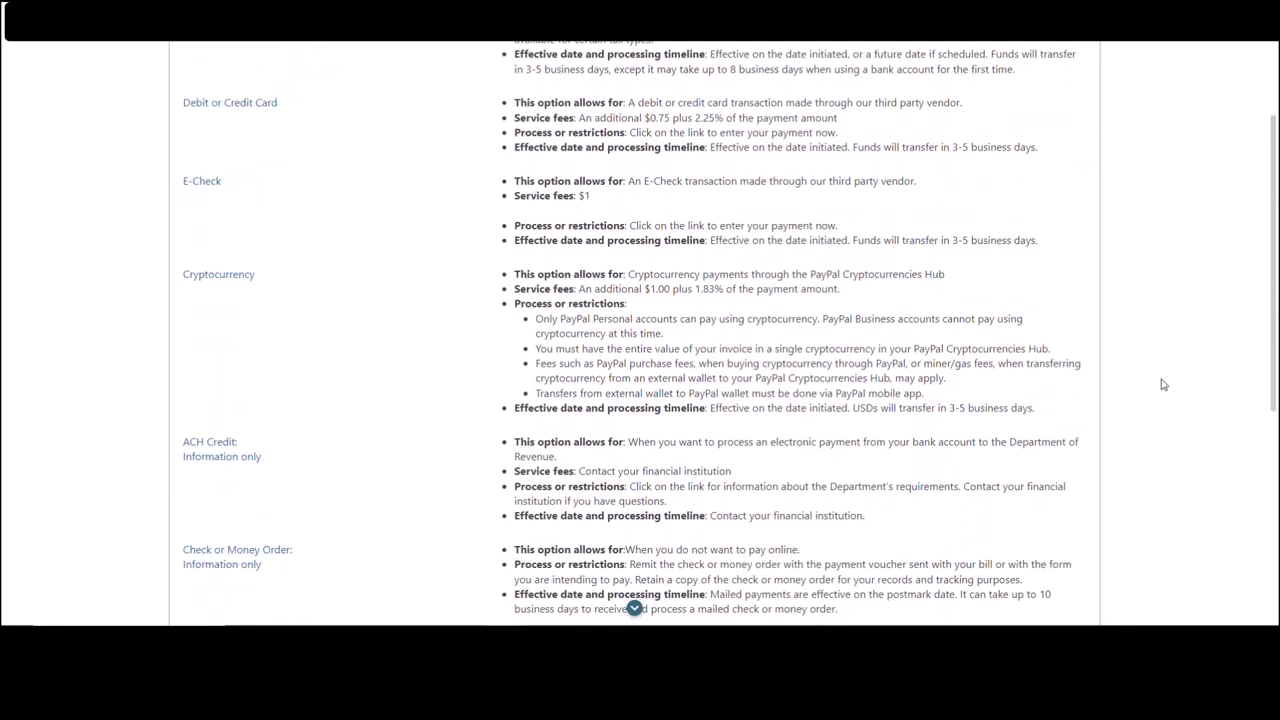
pyautogui.scroll(-1, 1163, 384)
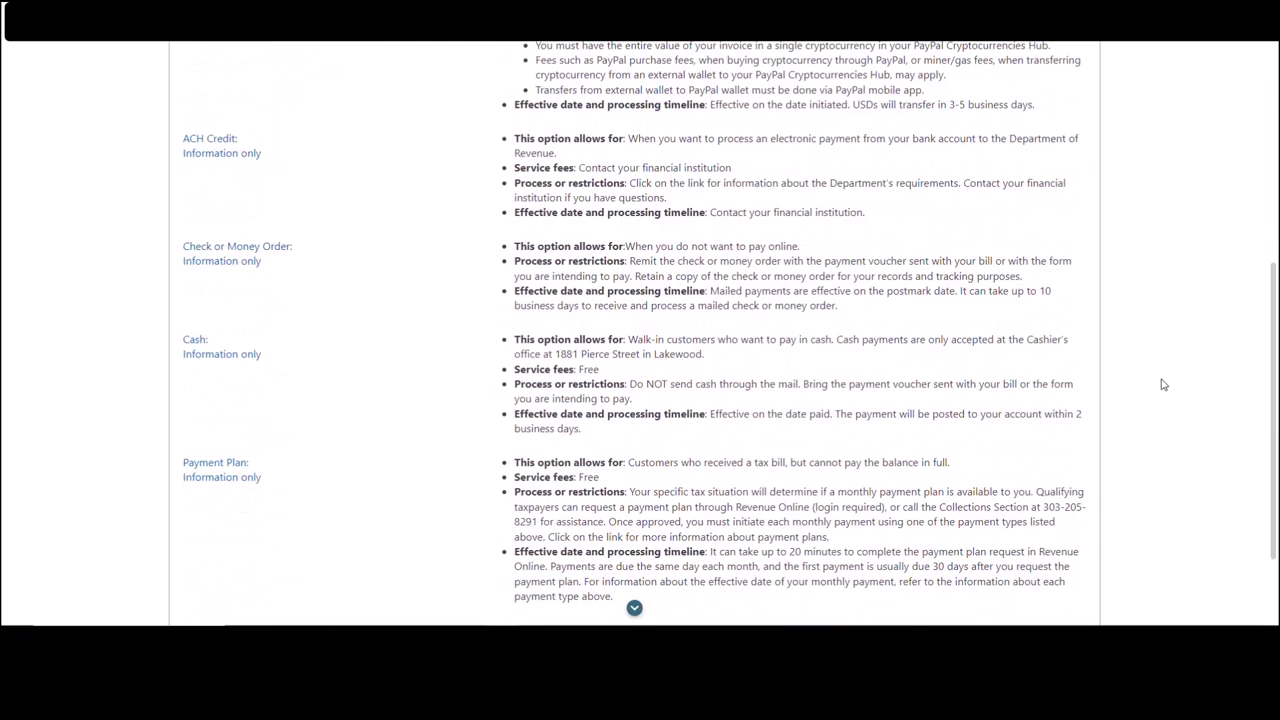
pyautogui.scroll(-2, 1163, 384)
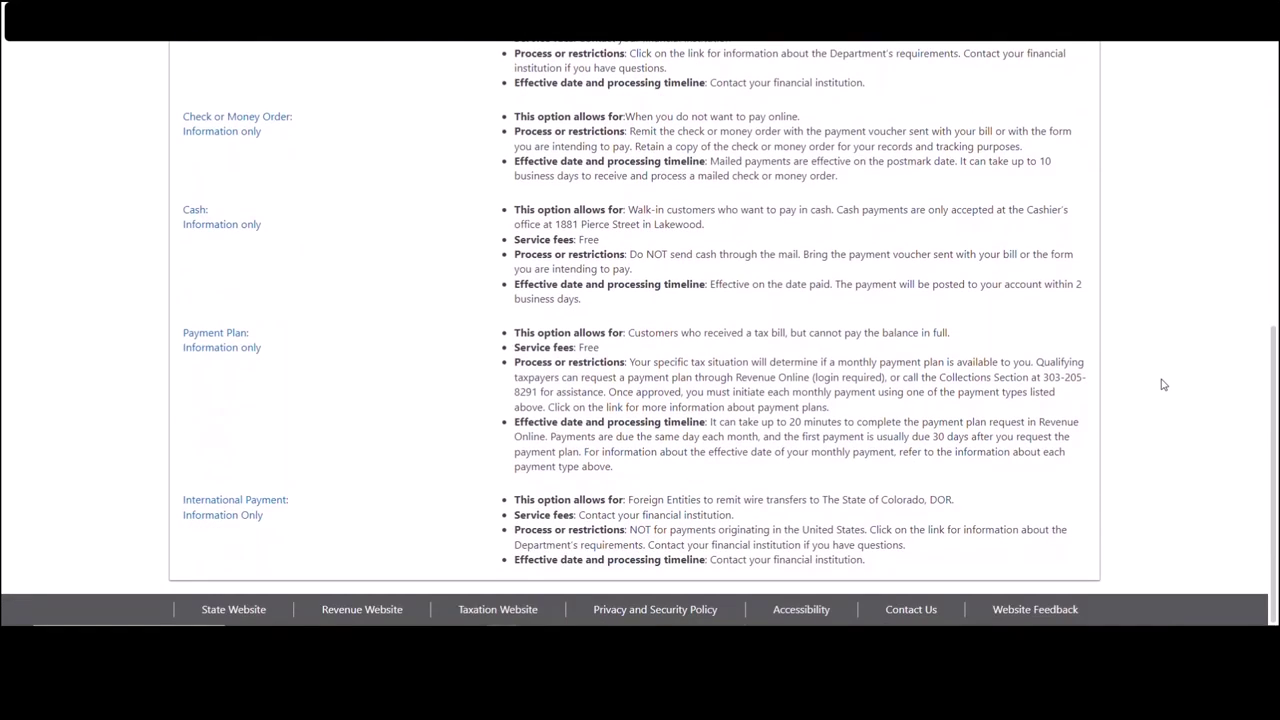
pyautogui.scroll(8, 1163, 384)
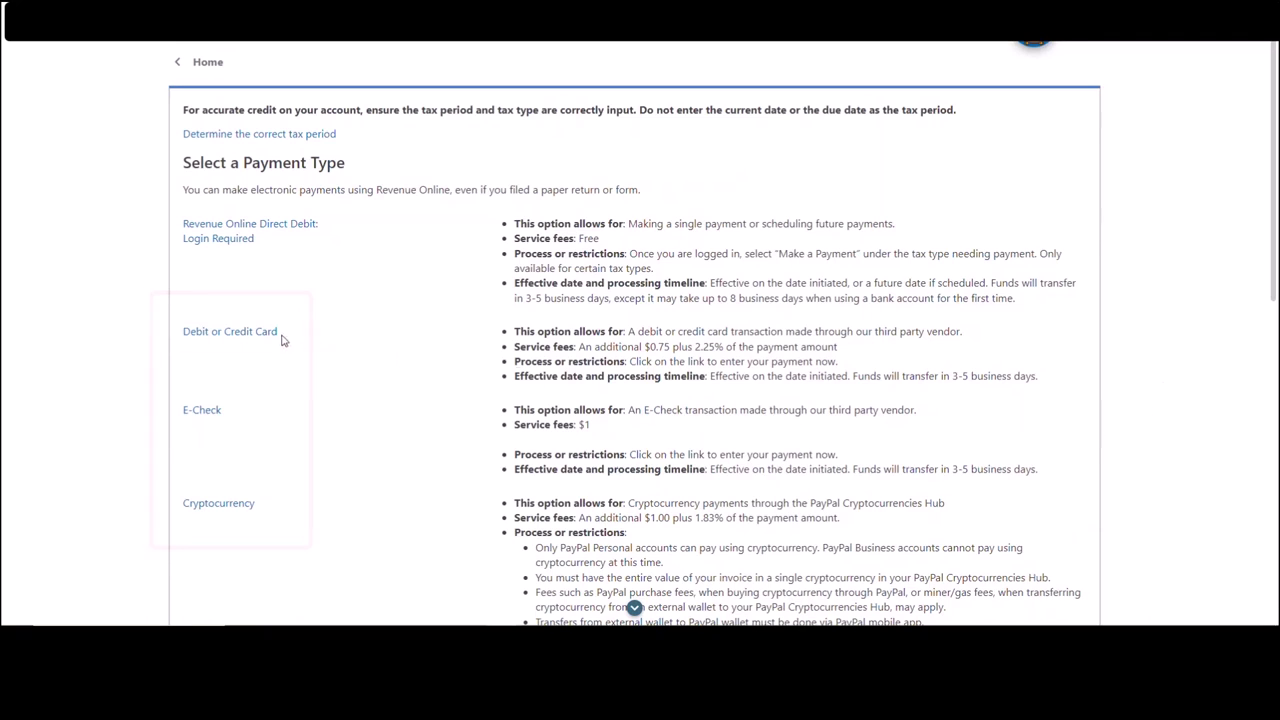
pyautogui.click(230, 338)
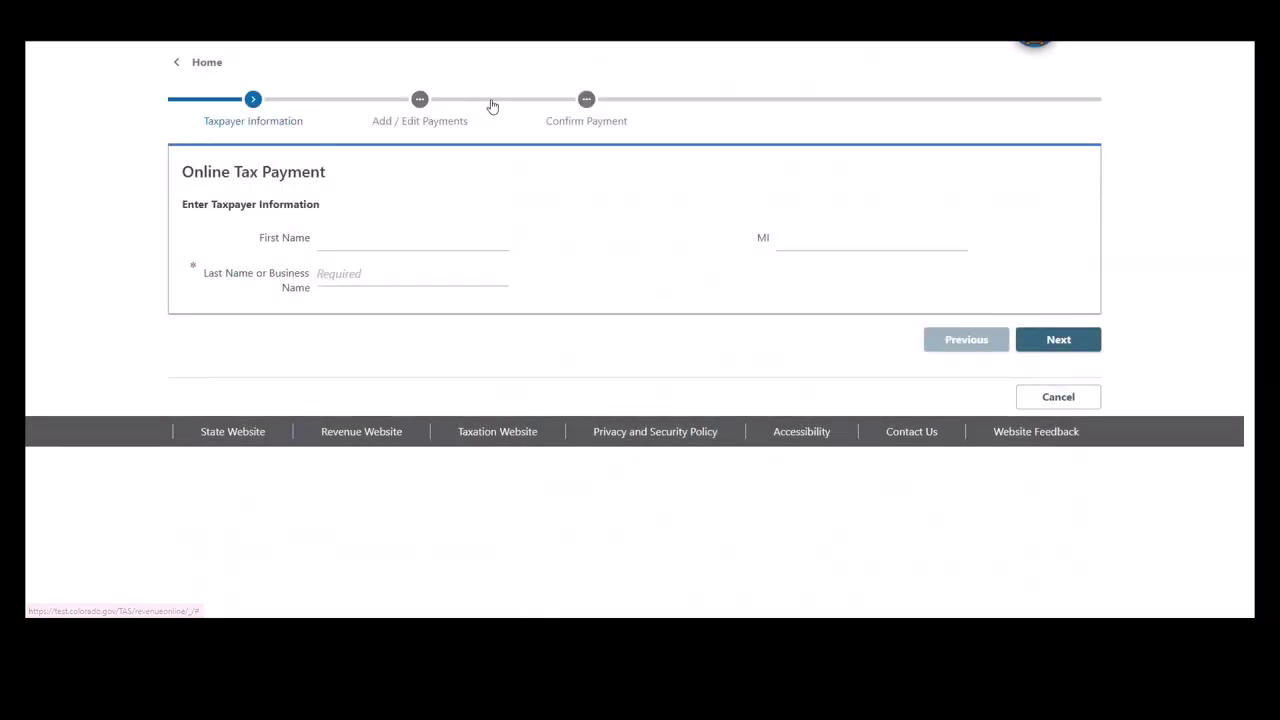
# - Enter the taxpayer's first name, middle initial and last name, then add a new payment
pyautogui.click(425, 242)
pyautogui.write('JANE')
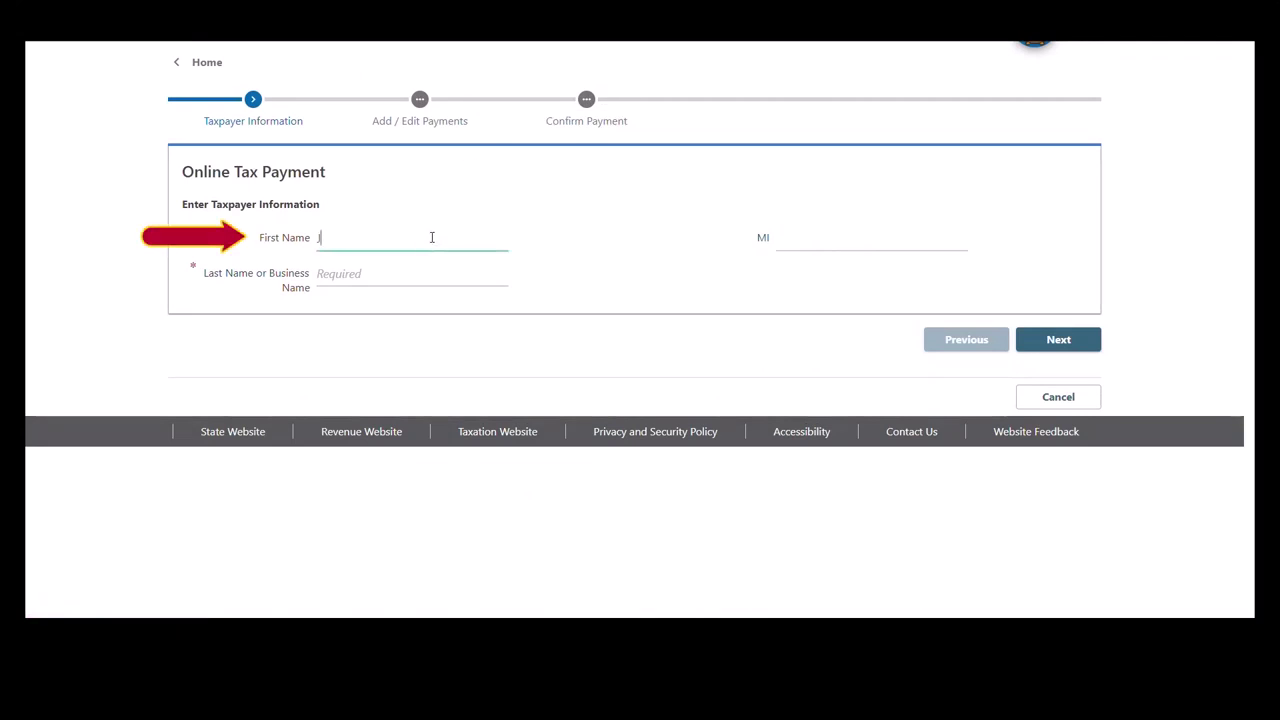
pyautogui.click(792, 240)
pyautogui.write('D')
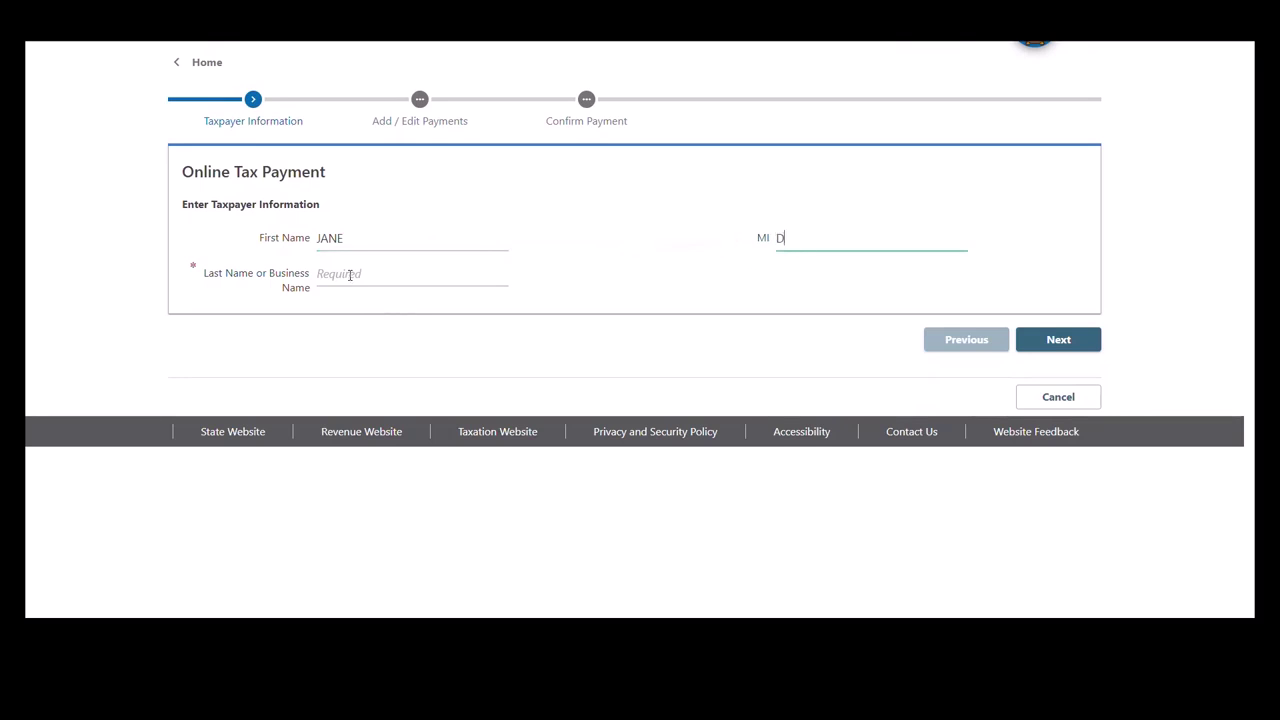
pyautogui.click(350, 274)
pyautogui.write('DOUGH')
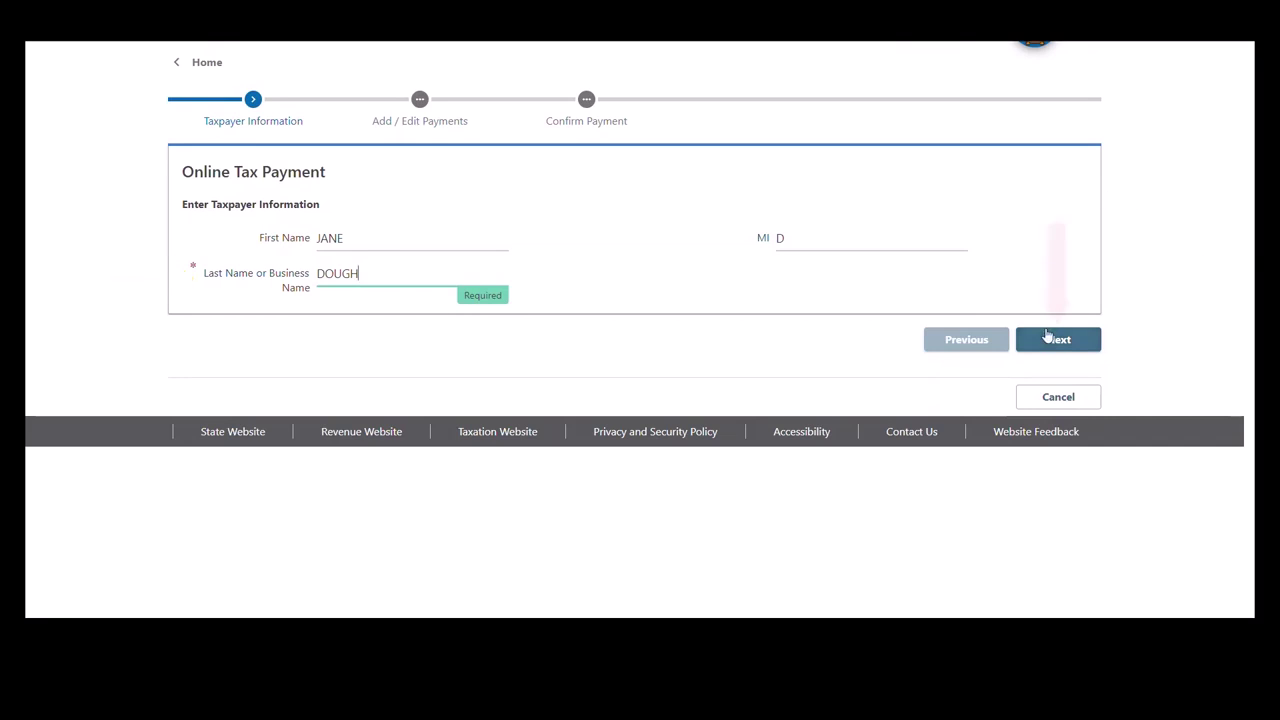
pyautogui.click(1049, 341)
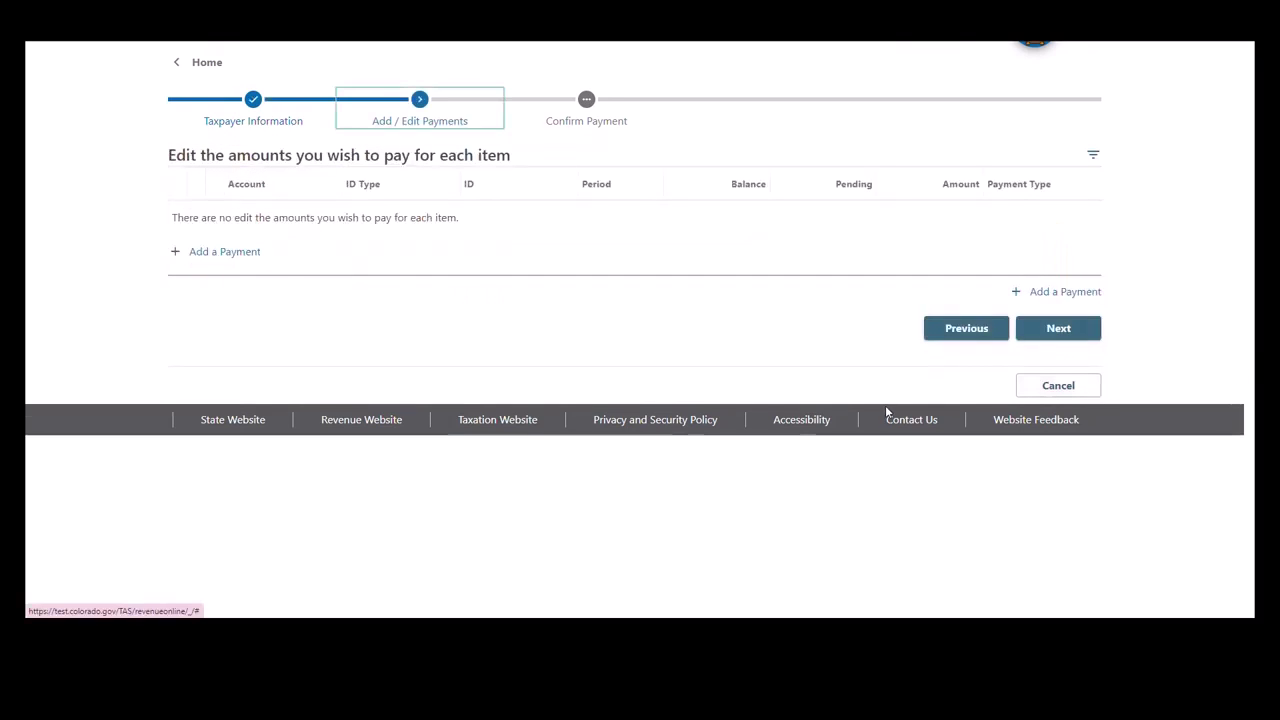
pyautogui.click(216, 252)
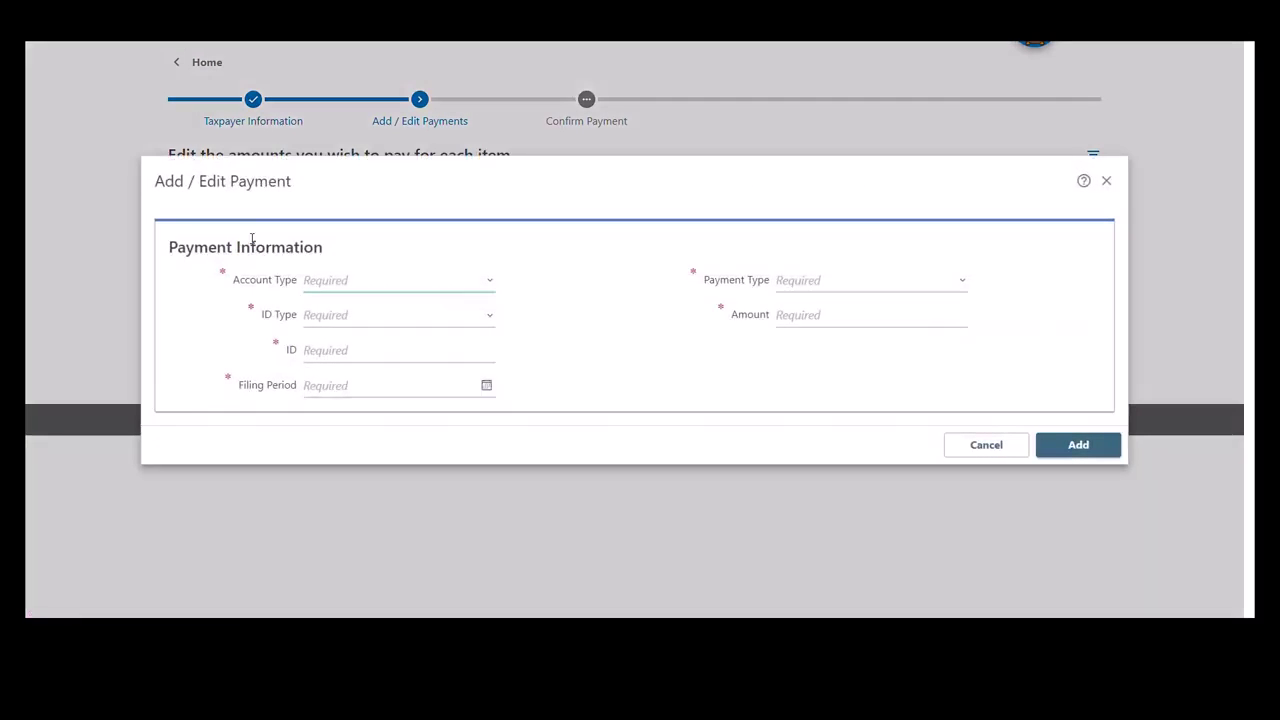
# - Set Individual Income Tax, Colorado Account Number with the account ID, and filing period 12/31/2022
pyautogui.click(473, 286)
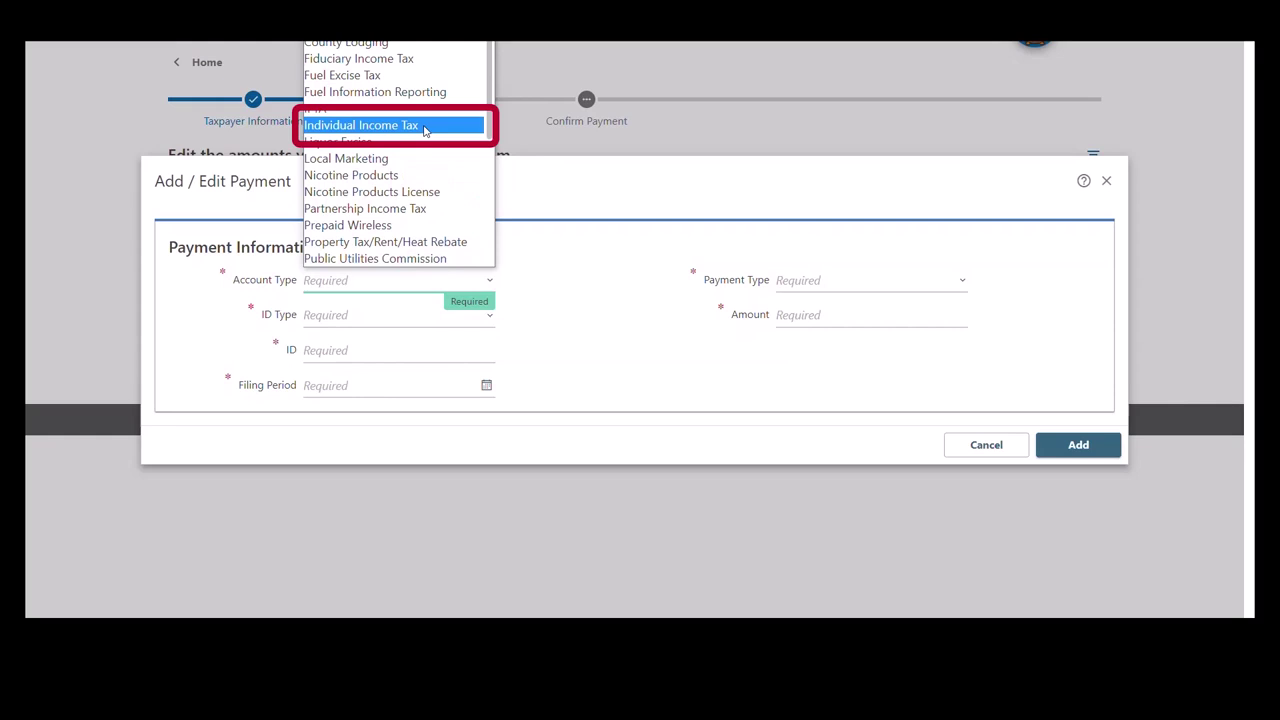
pyautogui.click(424, 127)
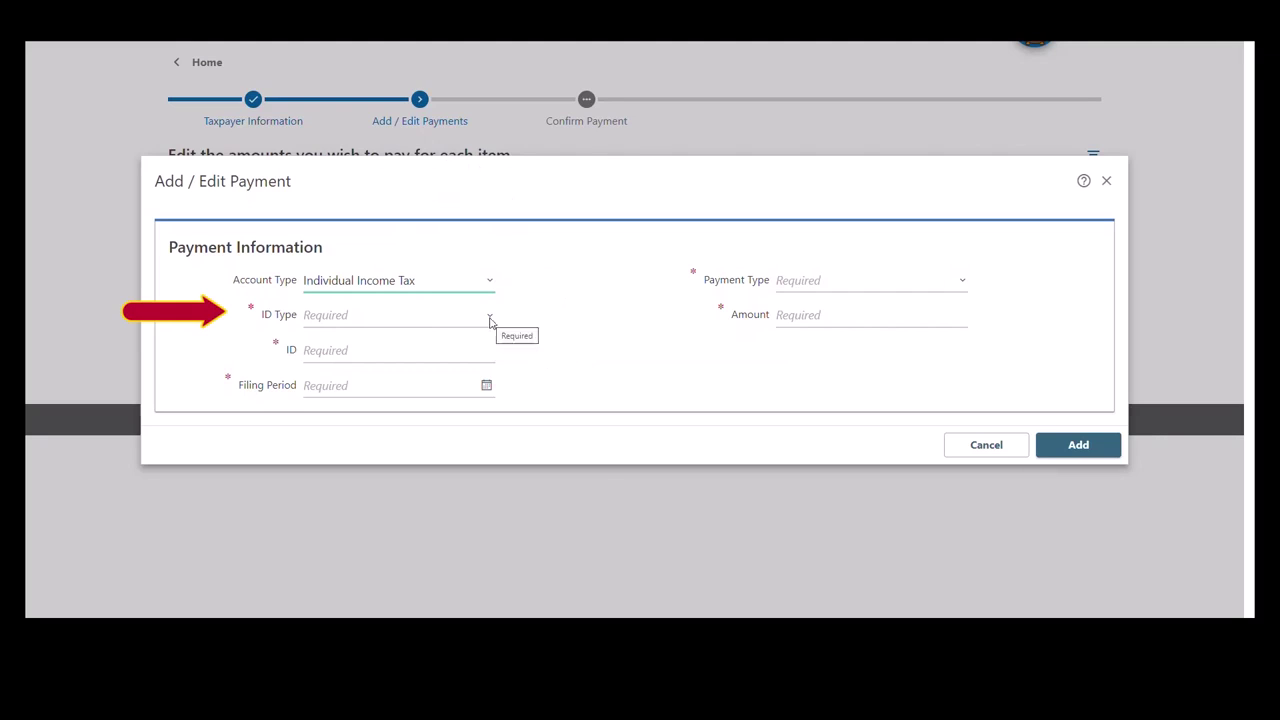
pyautogui.click(490, 320)
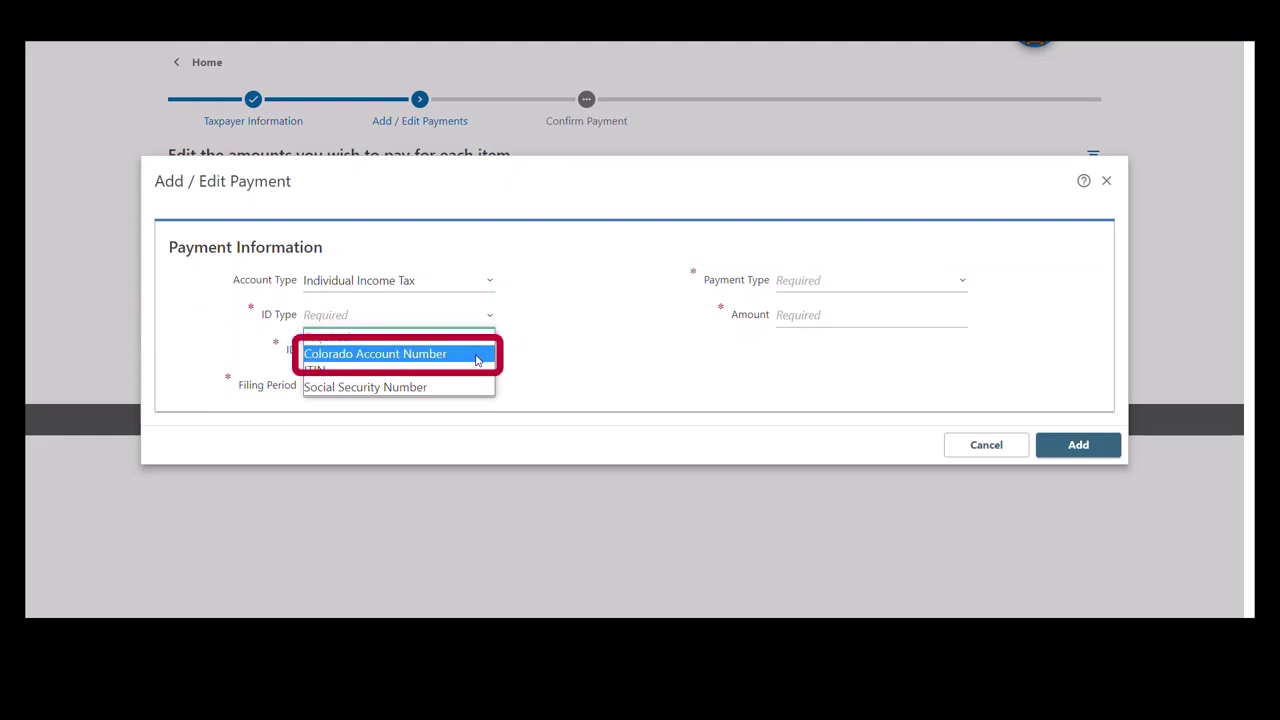
pyautogui.click(476, 356)
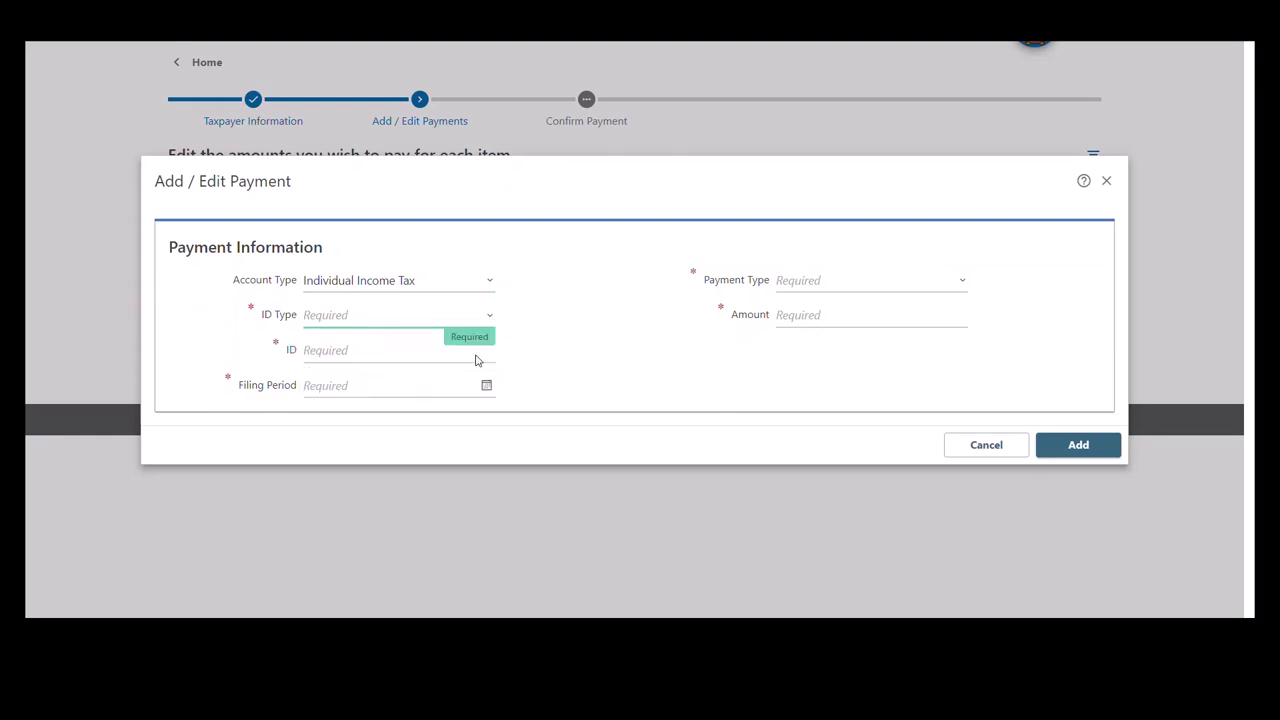
pyautogui.click(476, 352)
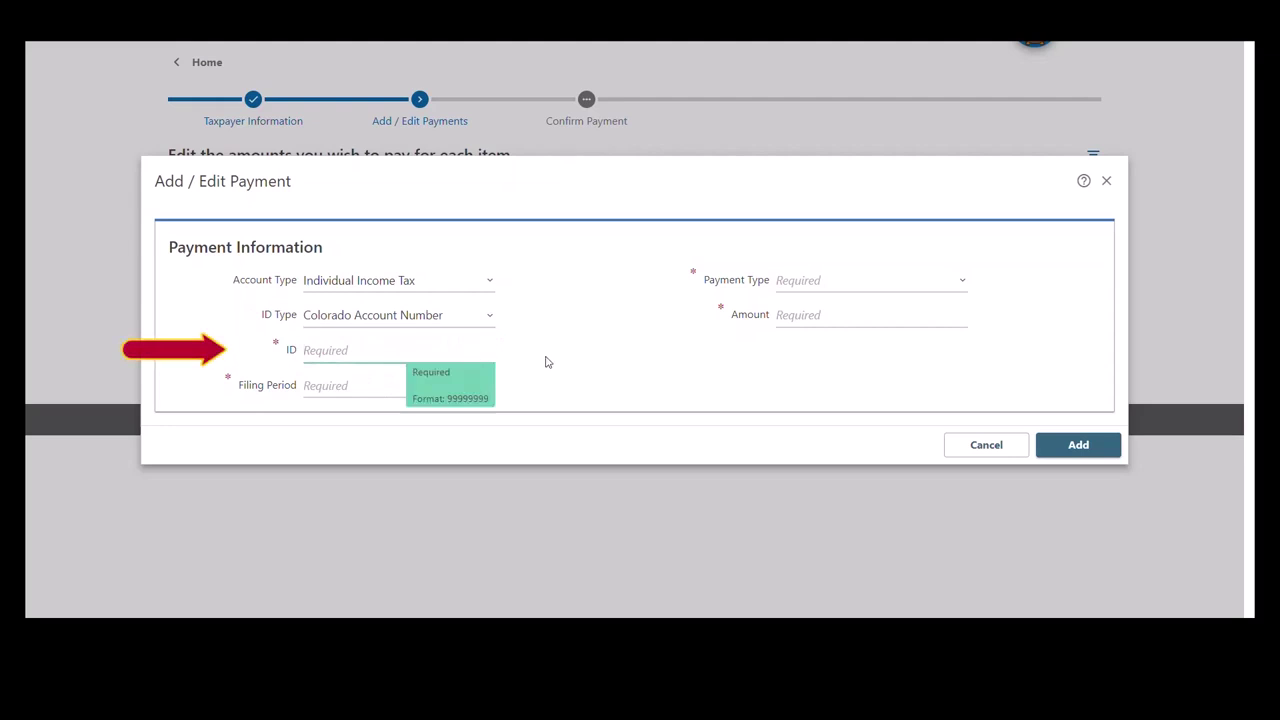
pyautogui.write('12345678')
pyautogui.click(370, 389)
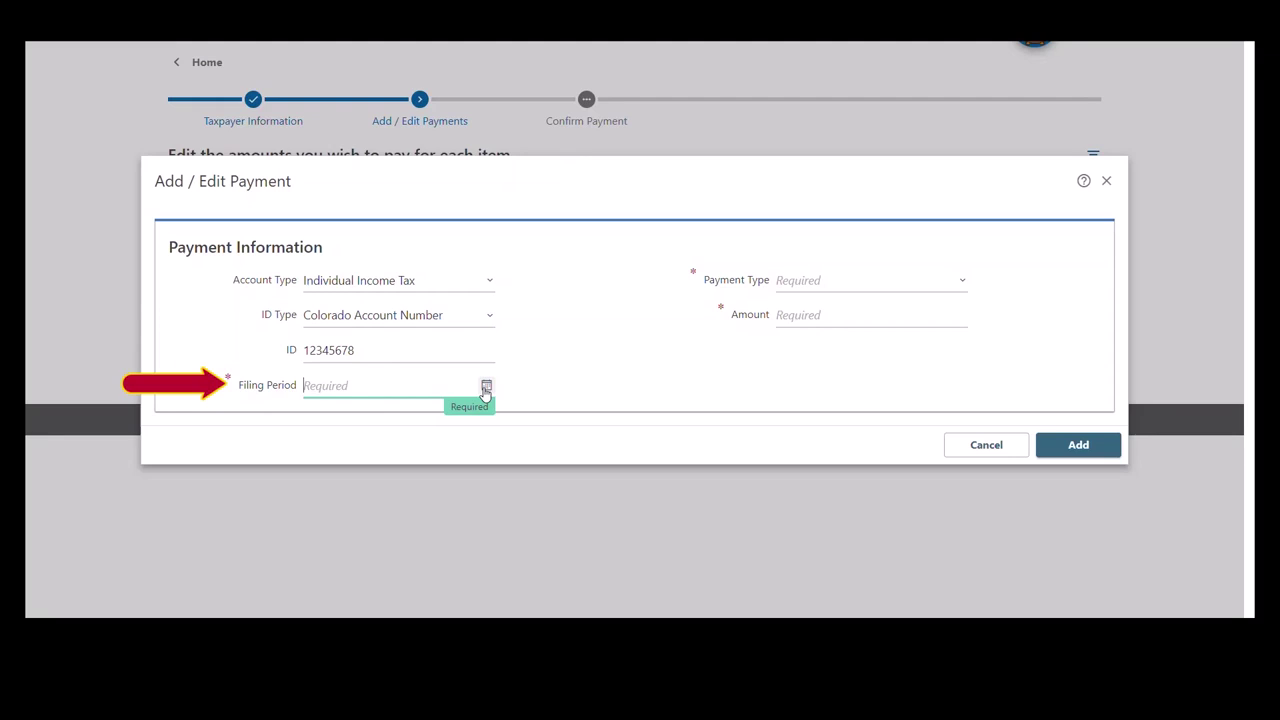
pyautogui.write('12/31/2022')
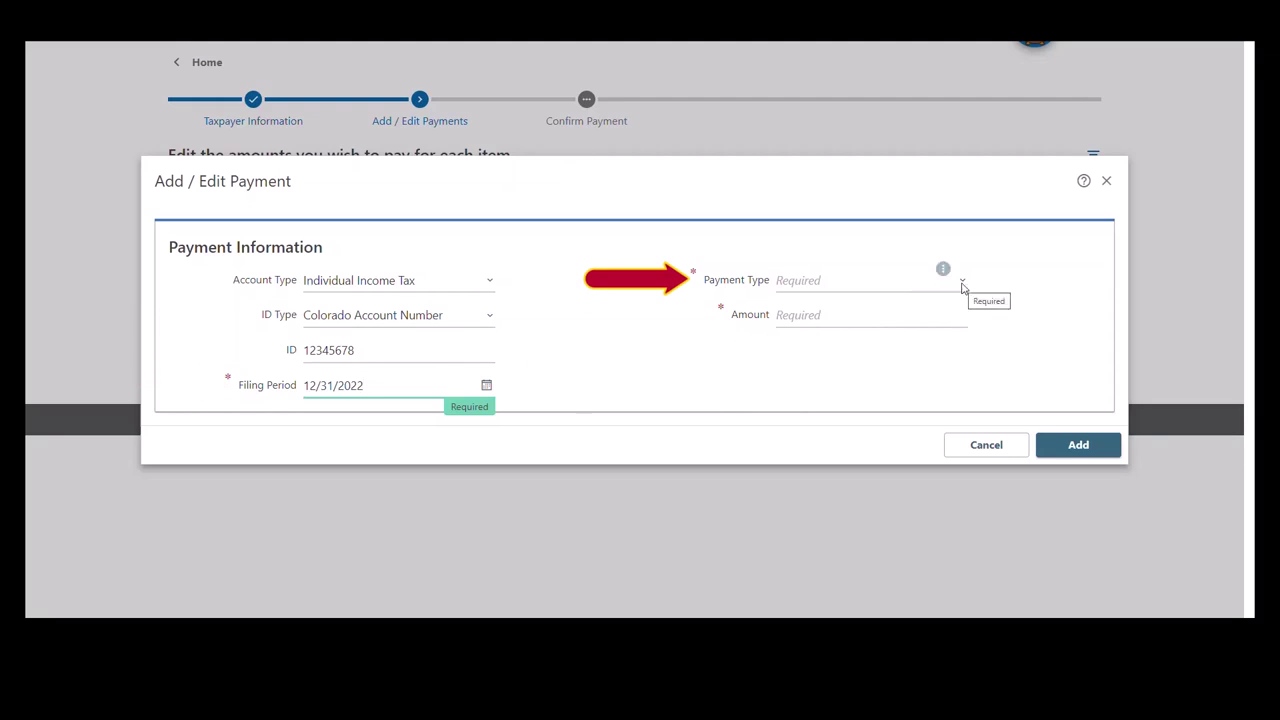
# - Set the payment type to Return Payment with an amount of 104.00
pyautogui.click(961, 287)
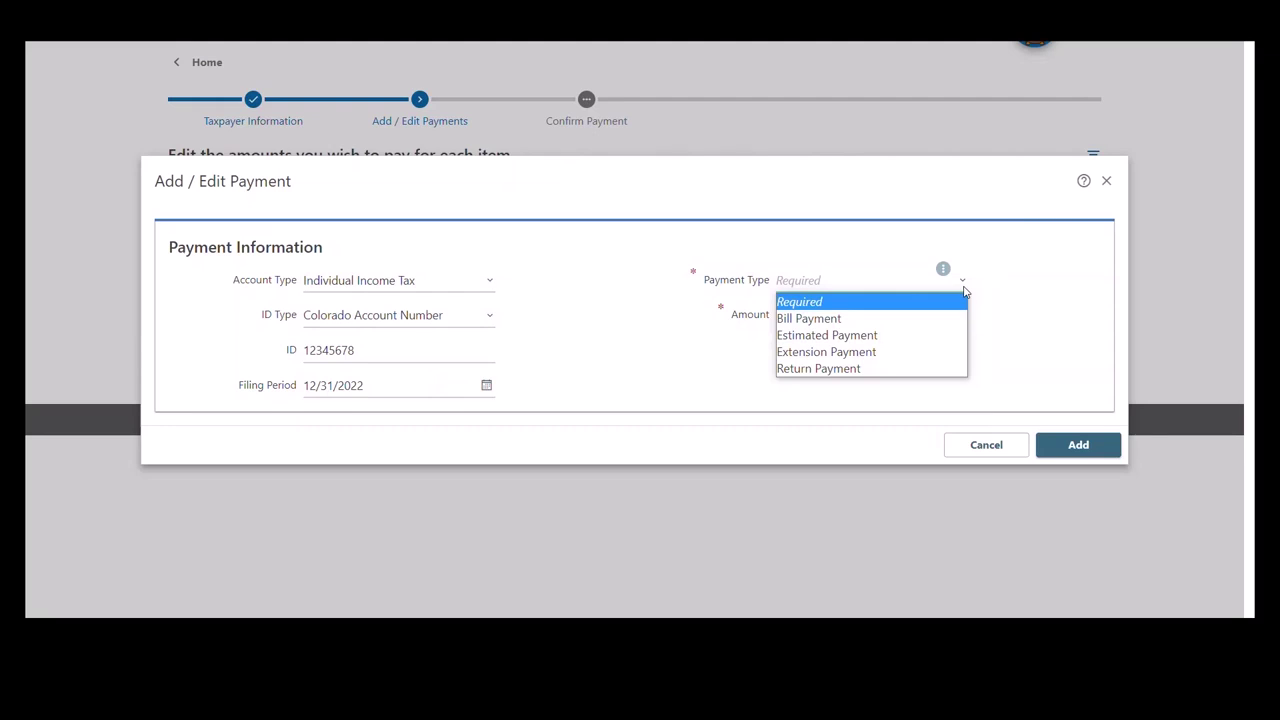
pyautogui.click(922, 370)
pyautogui.click(846, 320)
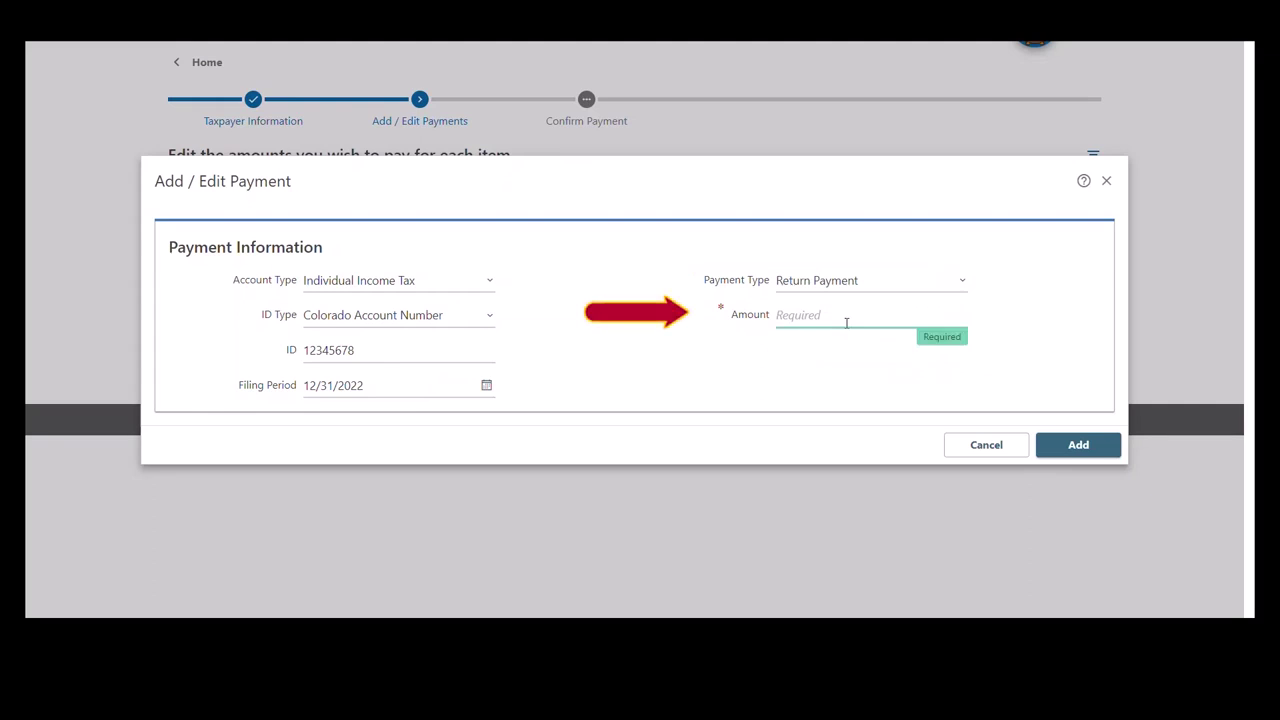
pyautogui.write('104.00')
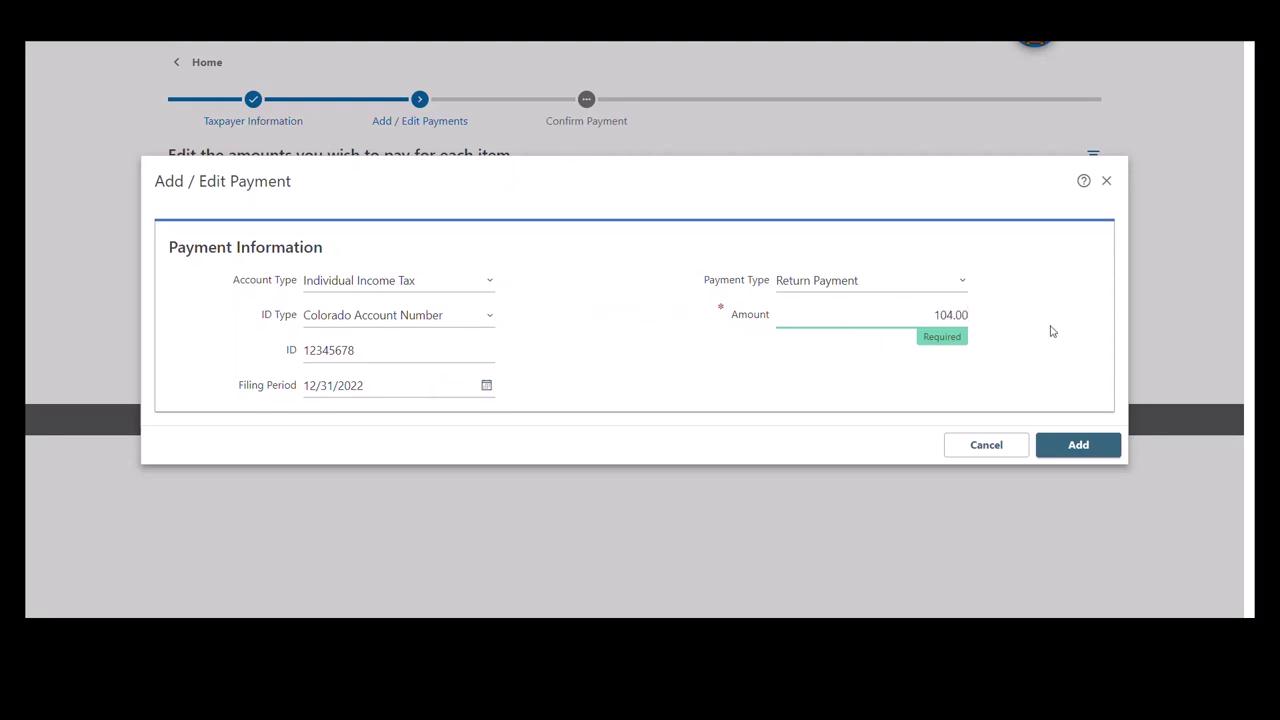
# - Add the 104.00 payment, confirm the total, and proceed to pay online
pyautogui.click(1087, 444)
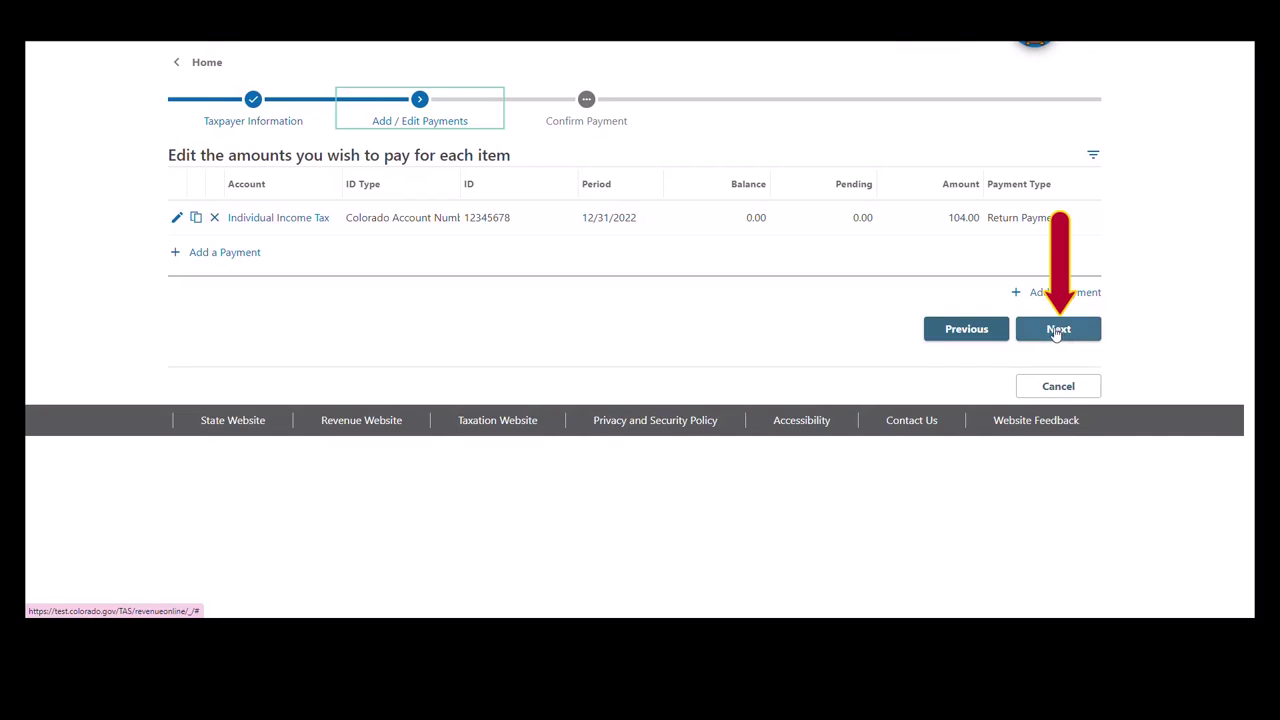
pyautogui.click(1056, 334)
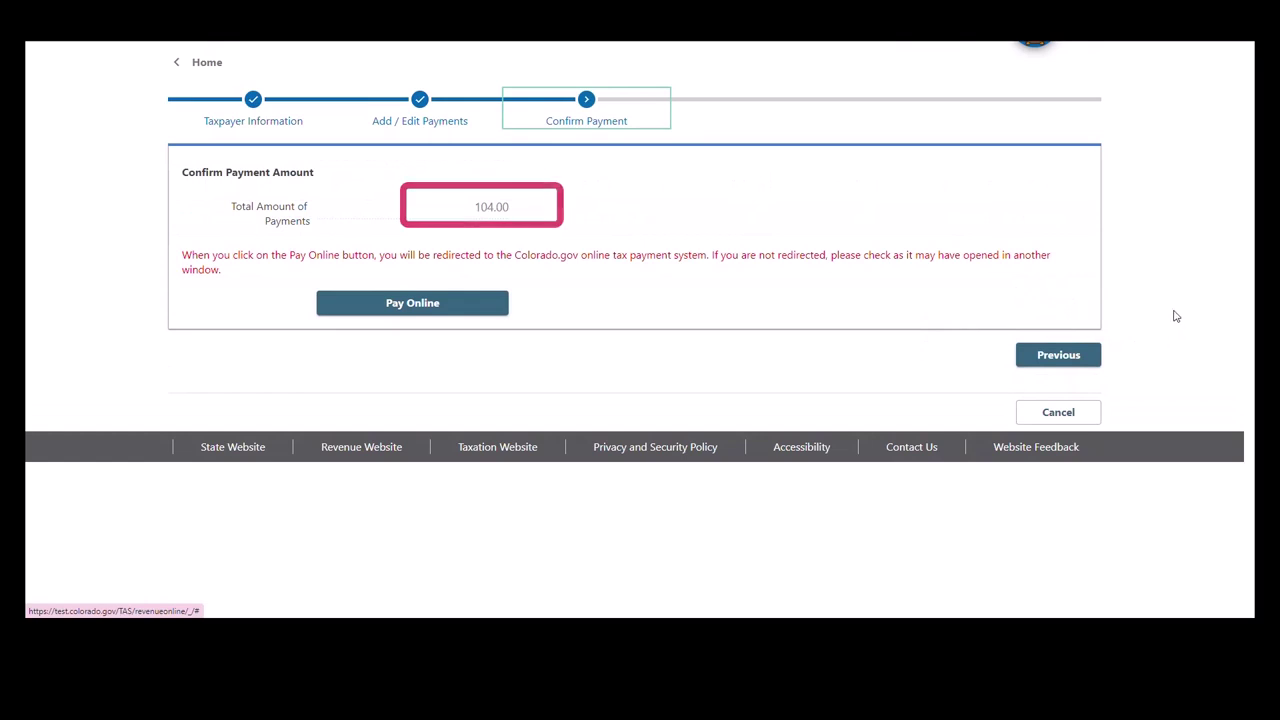
pyautogui.click(407, 306)
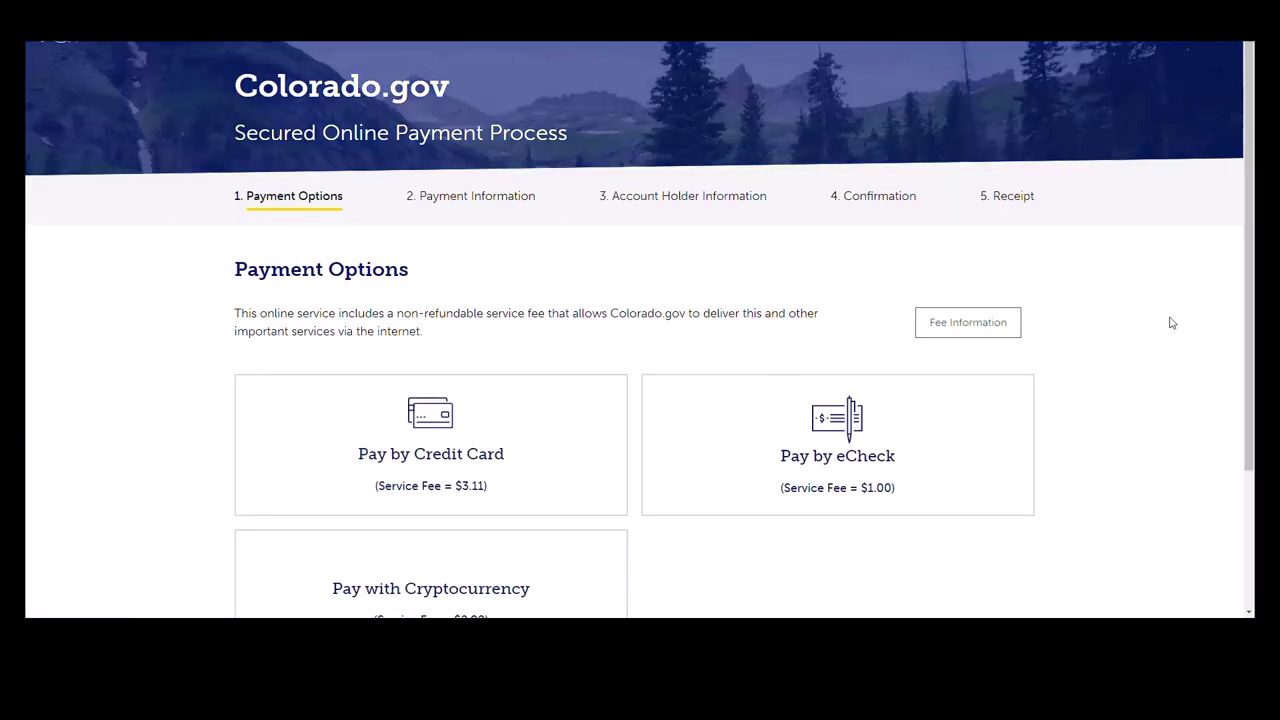
# - Scroll through the Colorado.gov card, eCheck and cryptocurrency payment options
pyautogui.scroll(-2, 1172, 322)
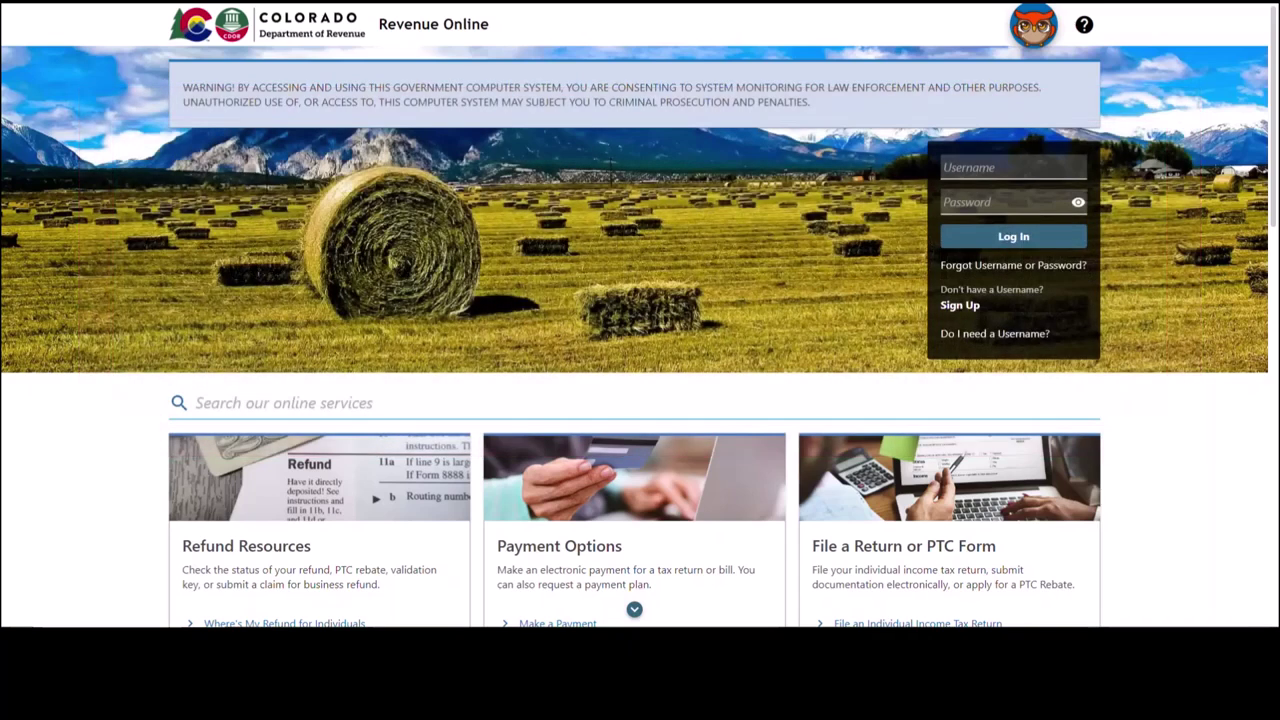
# - Log in to Revenue Online with the account username and password
pyautogui.click(998, 166)
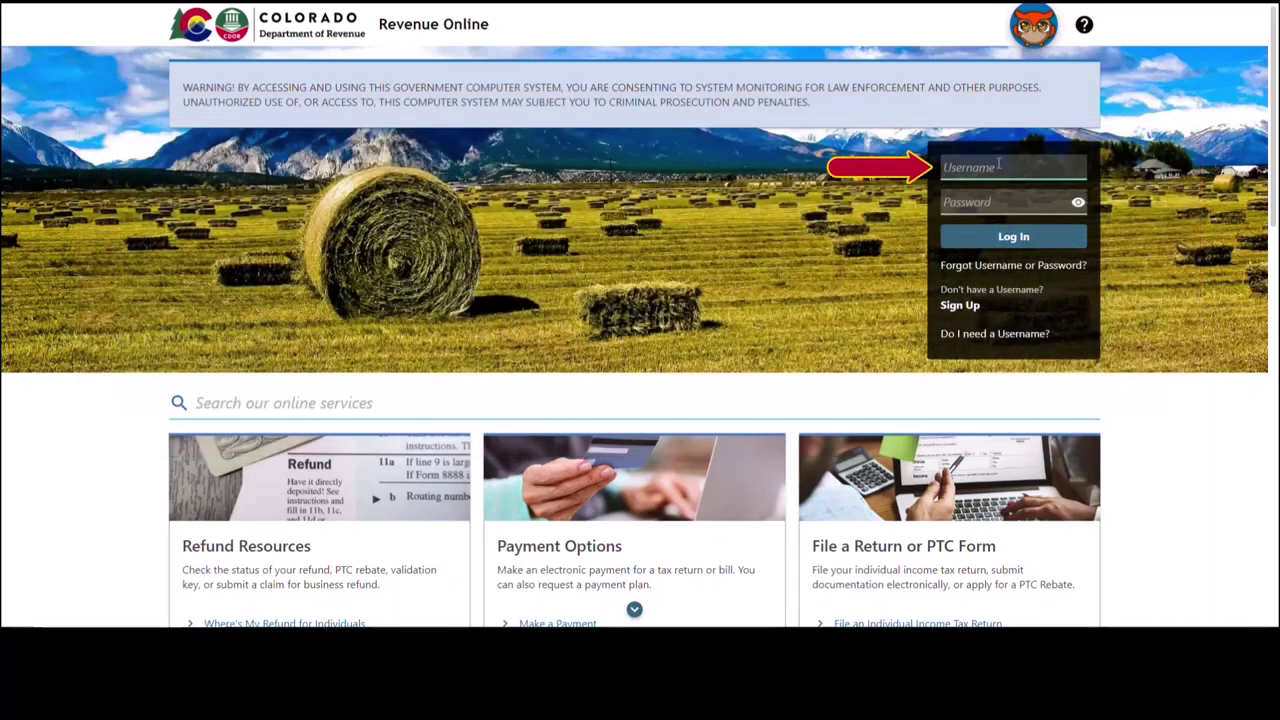
pyautogui.write('JaneDou')
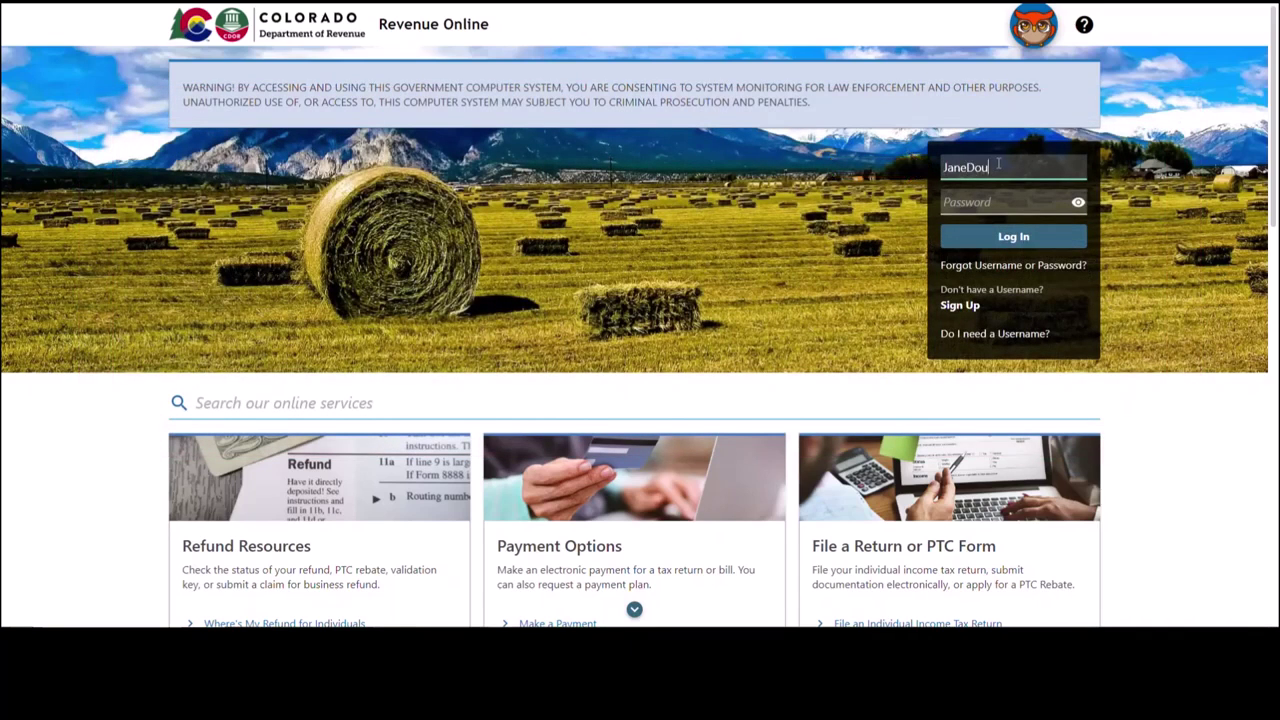
pyautogui.write('gh')
pyautogui.press('Tab')
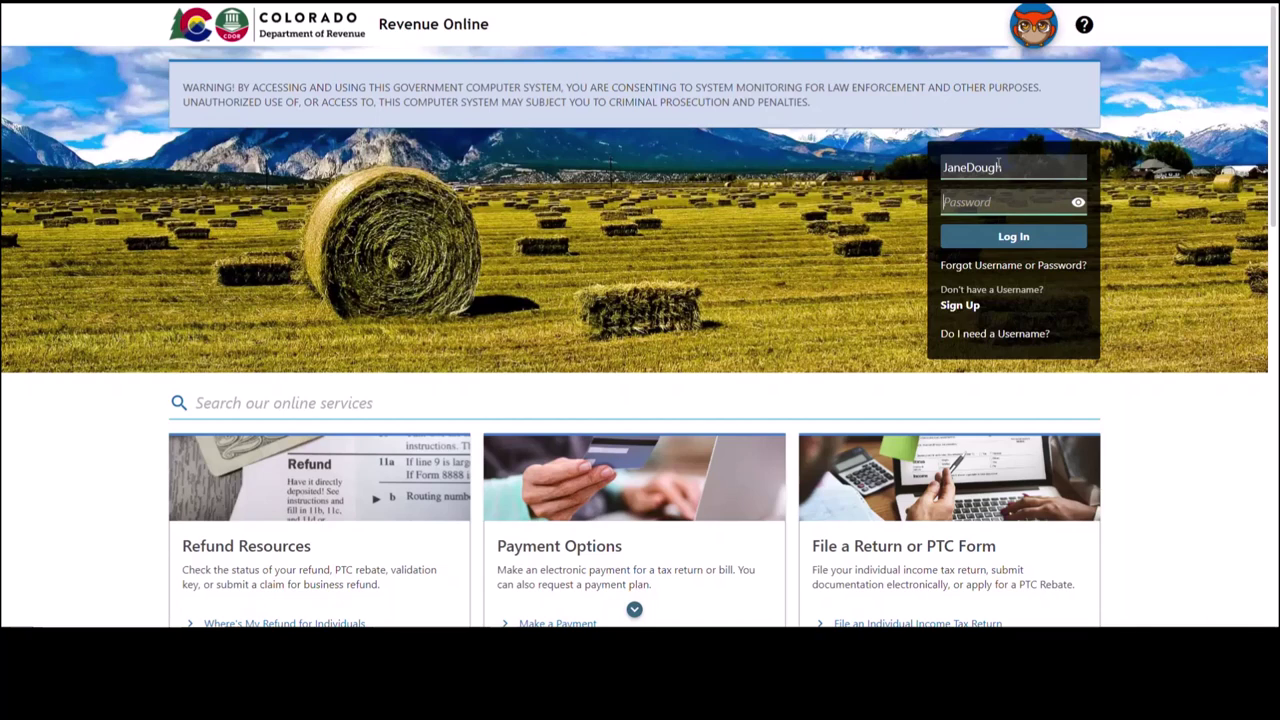
pyautogui.write('********')
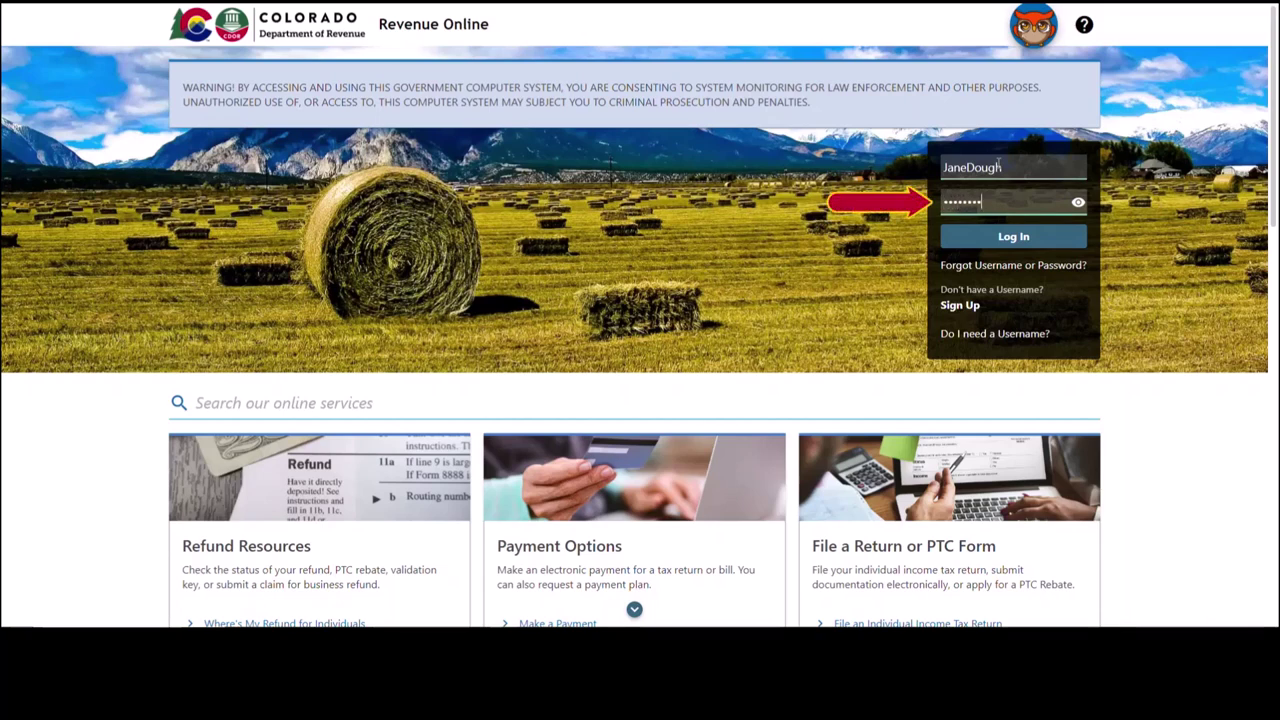
pyautogui.write('**')
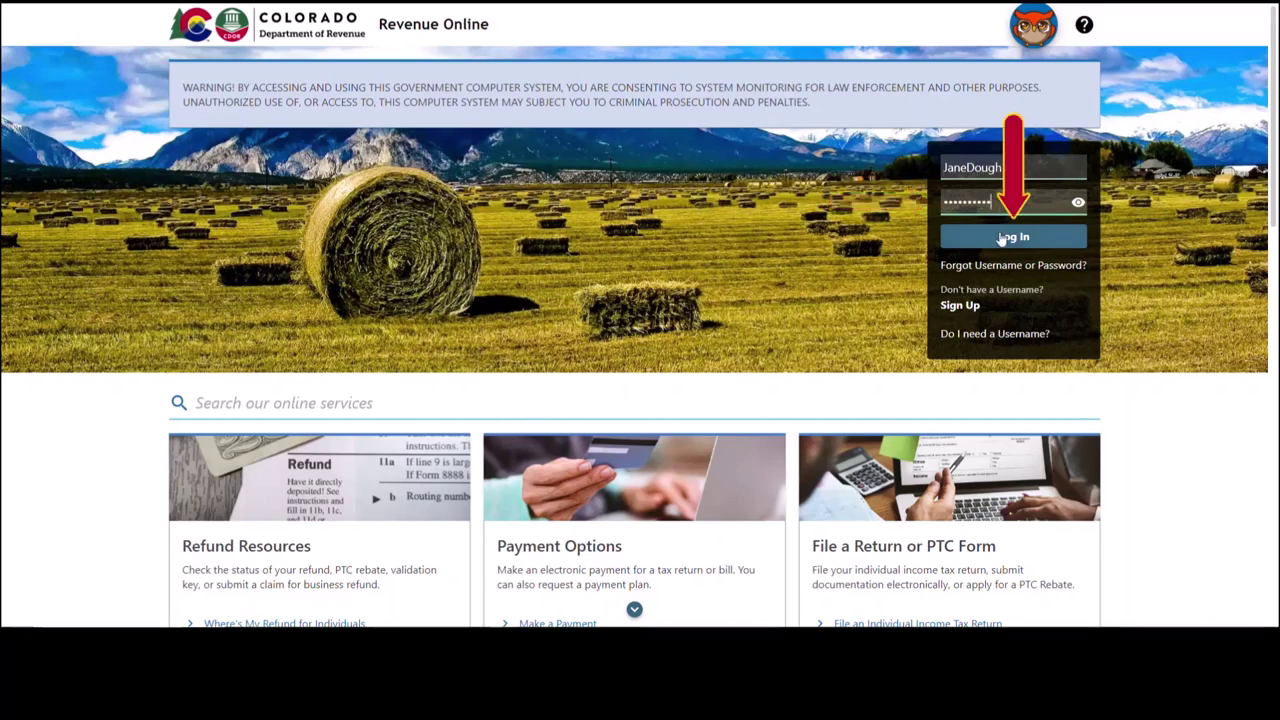
pyautogui.click(998, 233)
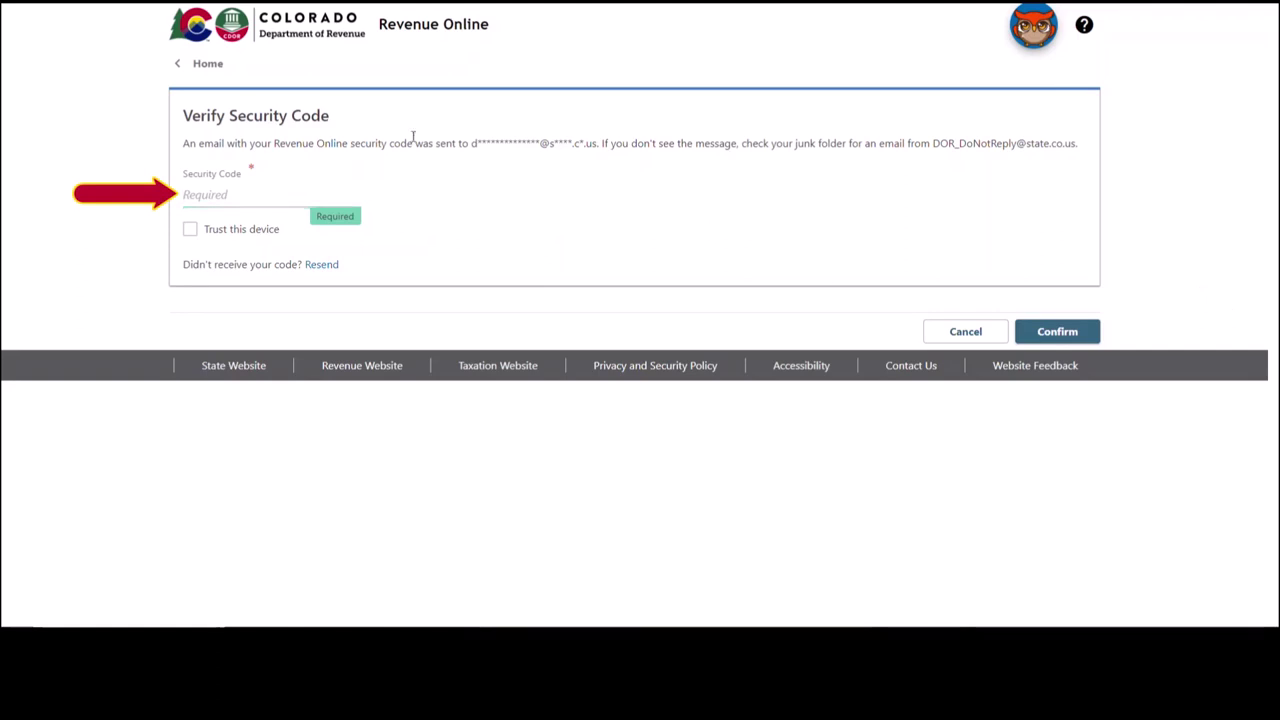
# - Paste the emailed security code, check Trust this device, and confirm
pyautogui.click(259, 206)
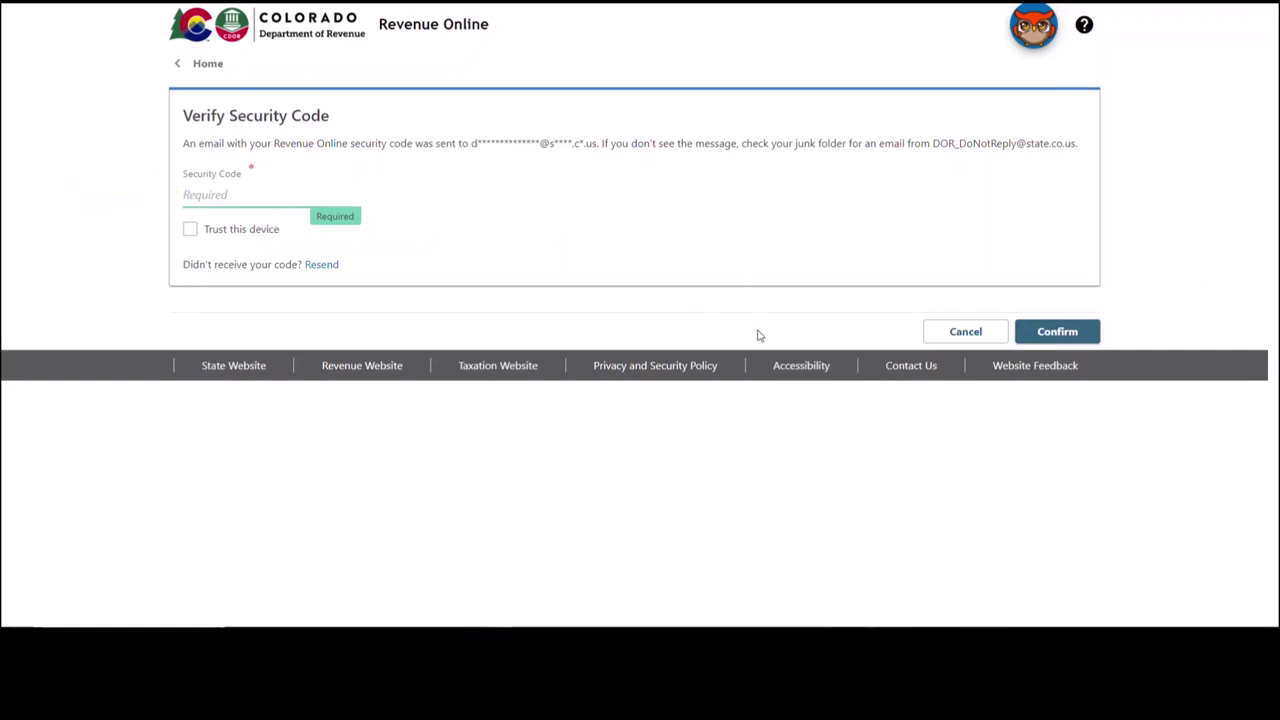
pyautogui.hotkey('ctrl', 'v')
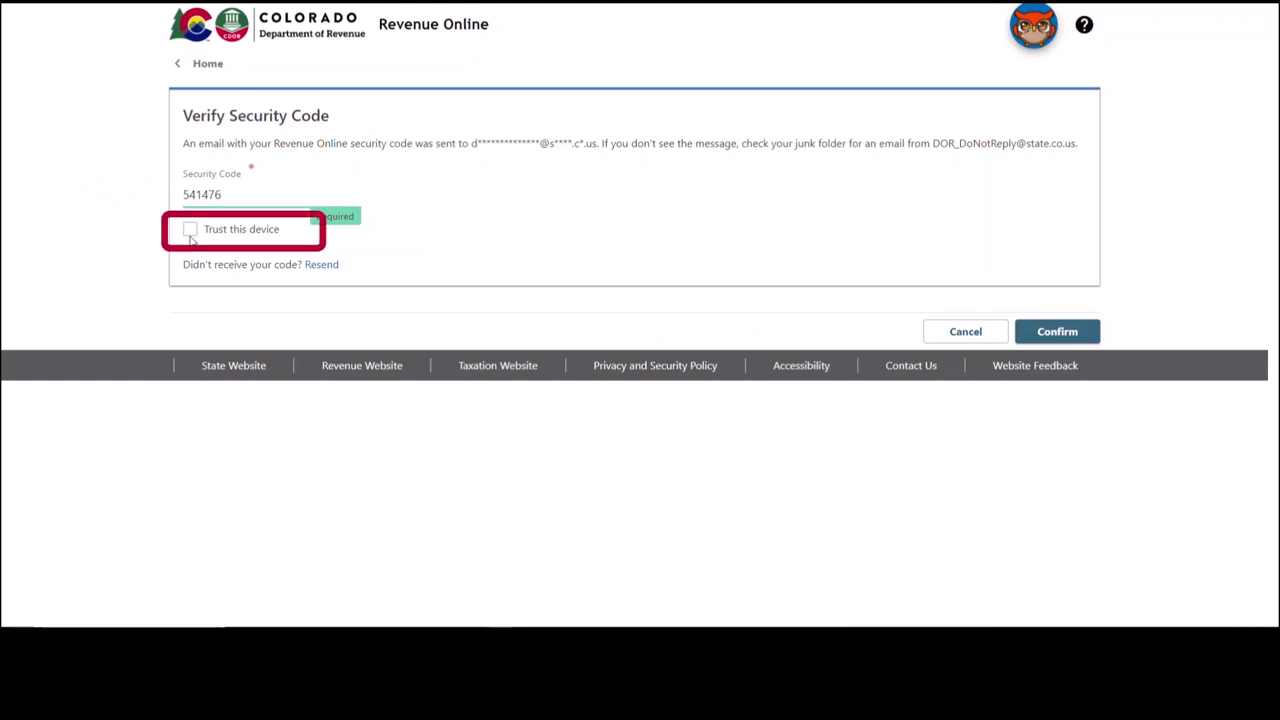
pyautogui.click(191, 234)
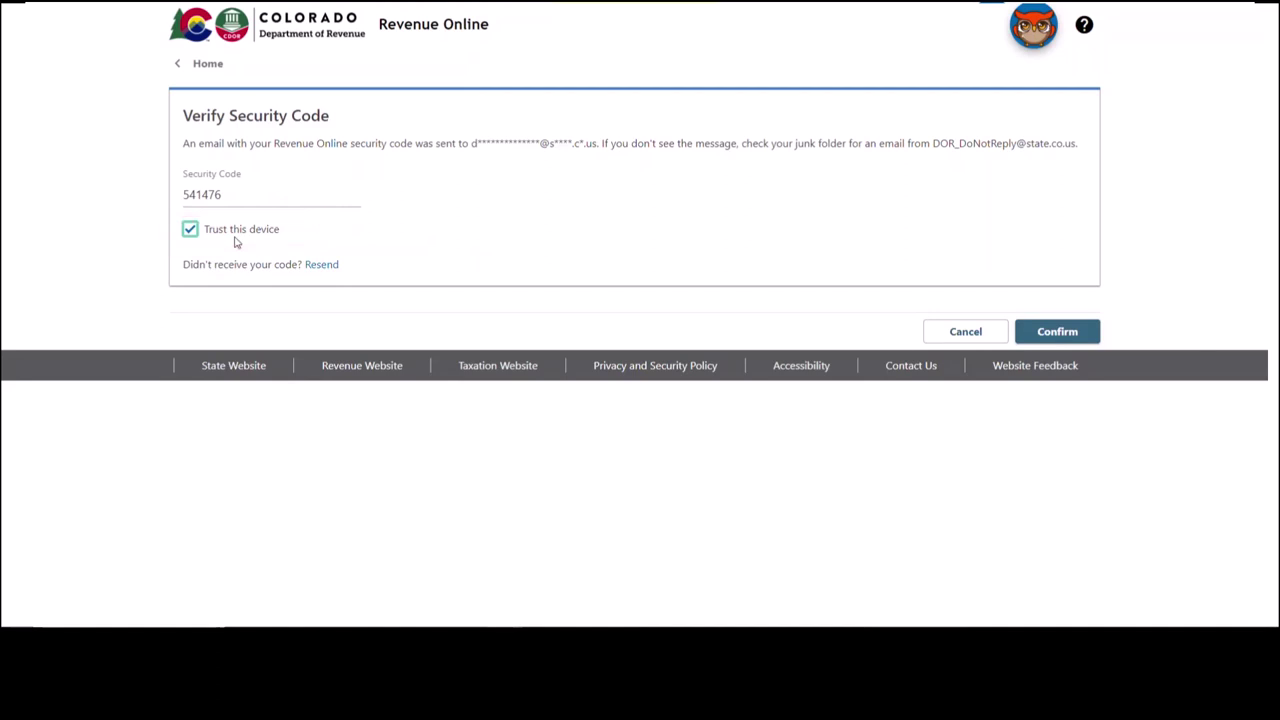
pyautogui.click(1069, 333)
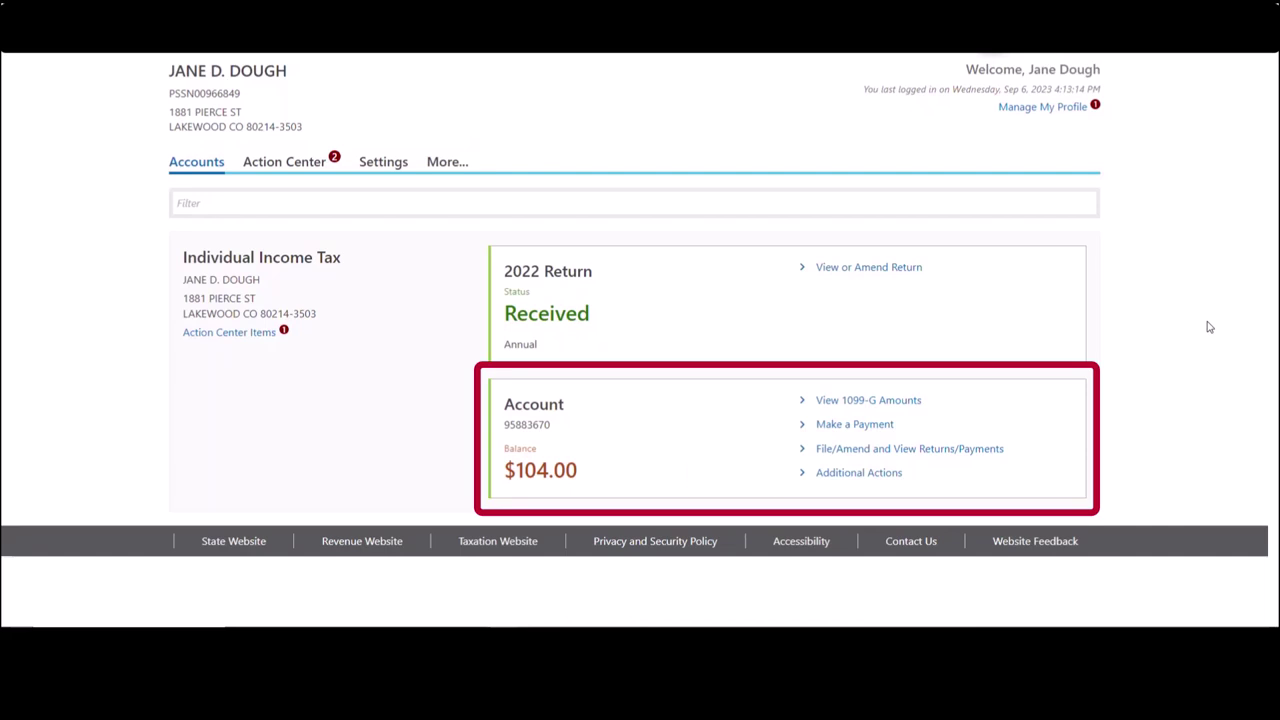
# - Start a payment toward the $104.00 Individual Income Tax balance
pyautogui.click(873, 427)
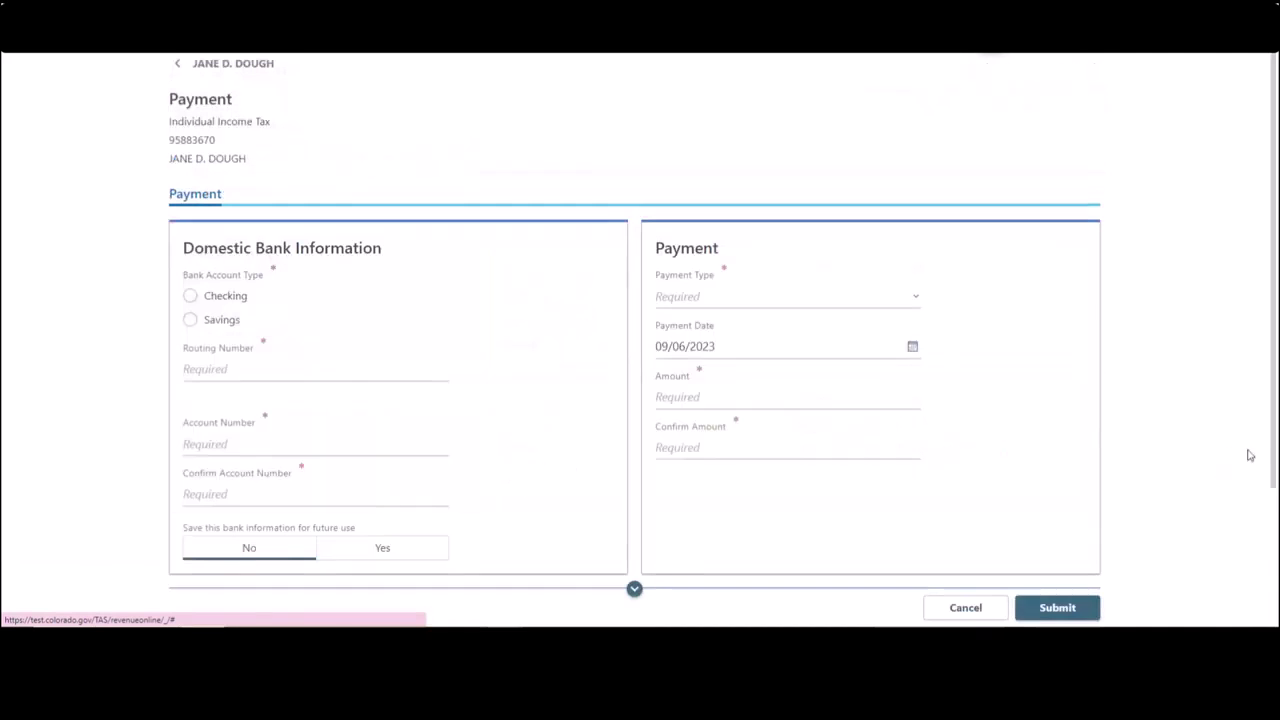
# - Choose a Checking account and paste in the BANKPLUS SSB routing number
pyautogui.scroll(-2, 1200, 383)
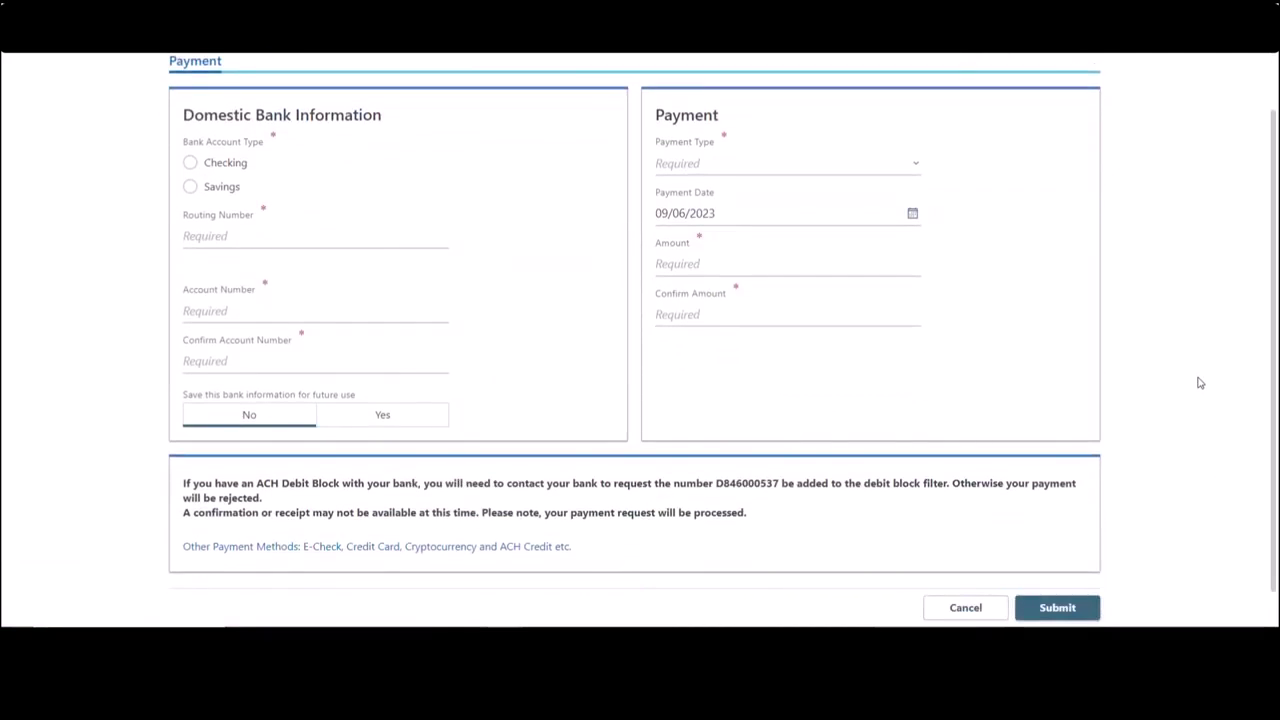
pyautogui.scroll(-1, 1200, 383)
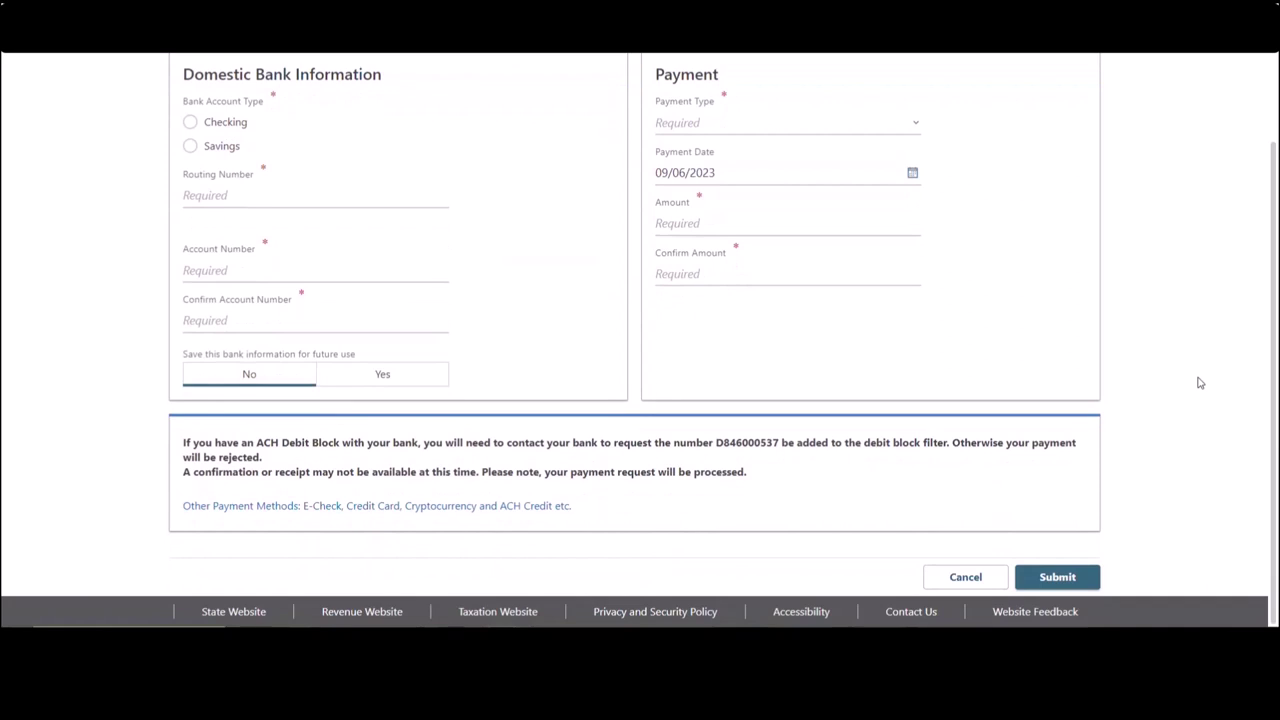
pyautogui.click(228, 127)
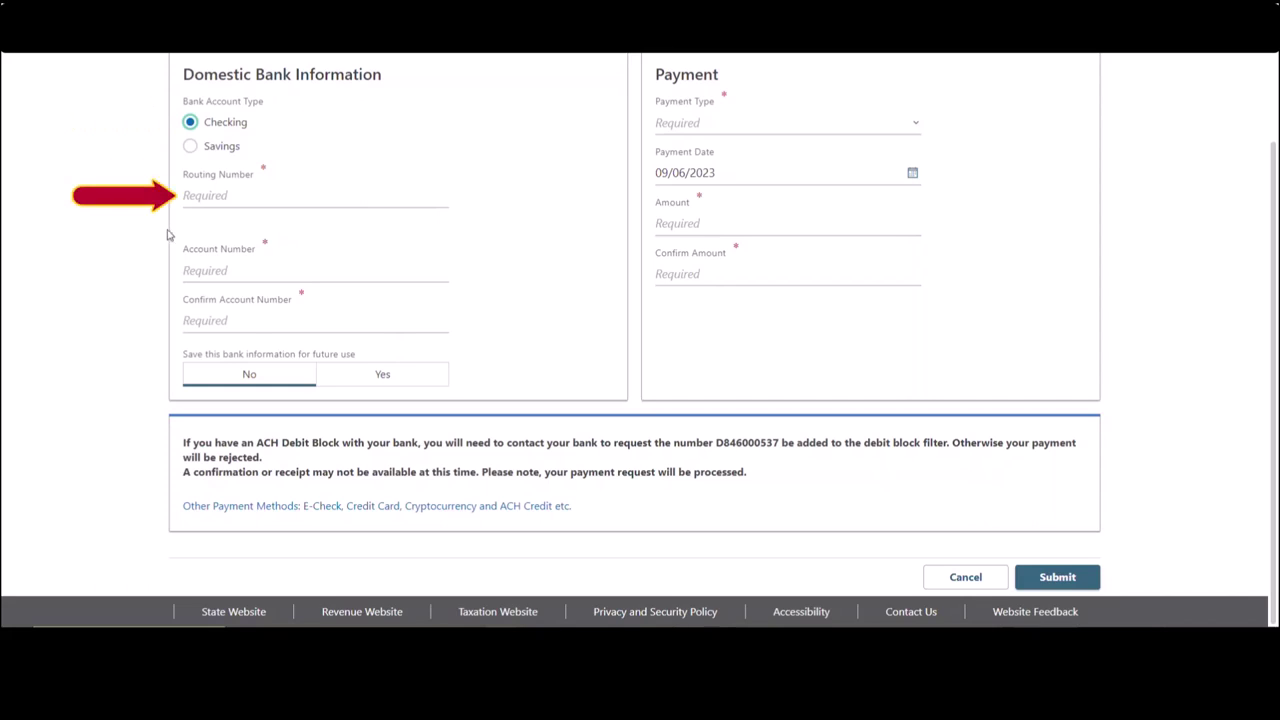
pyautogui.click(201, 196)
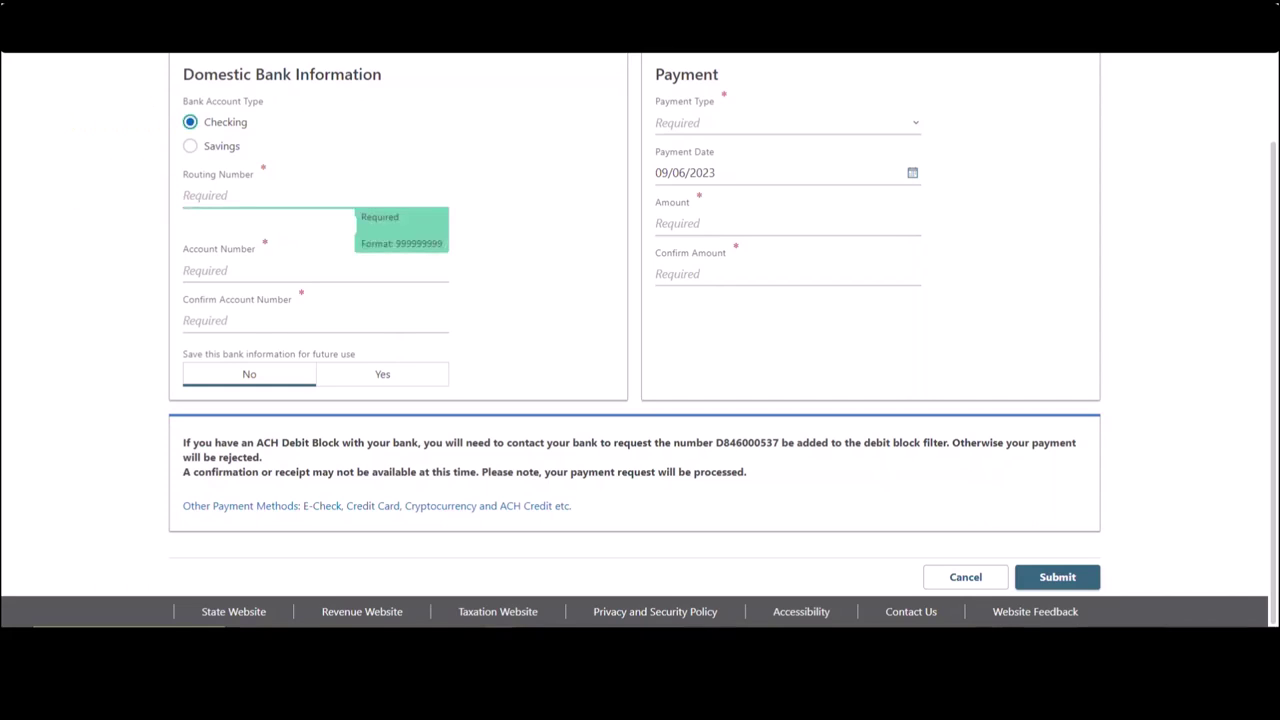
pyautogui.write('265371082')
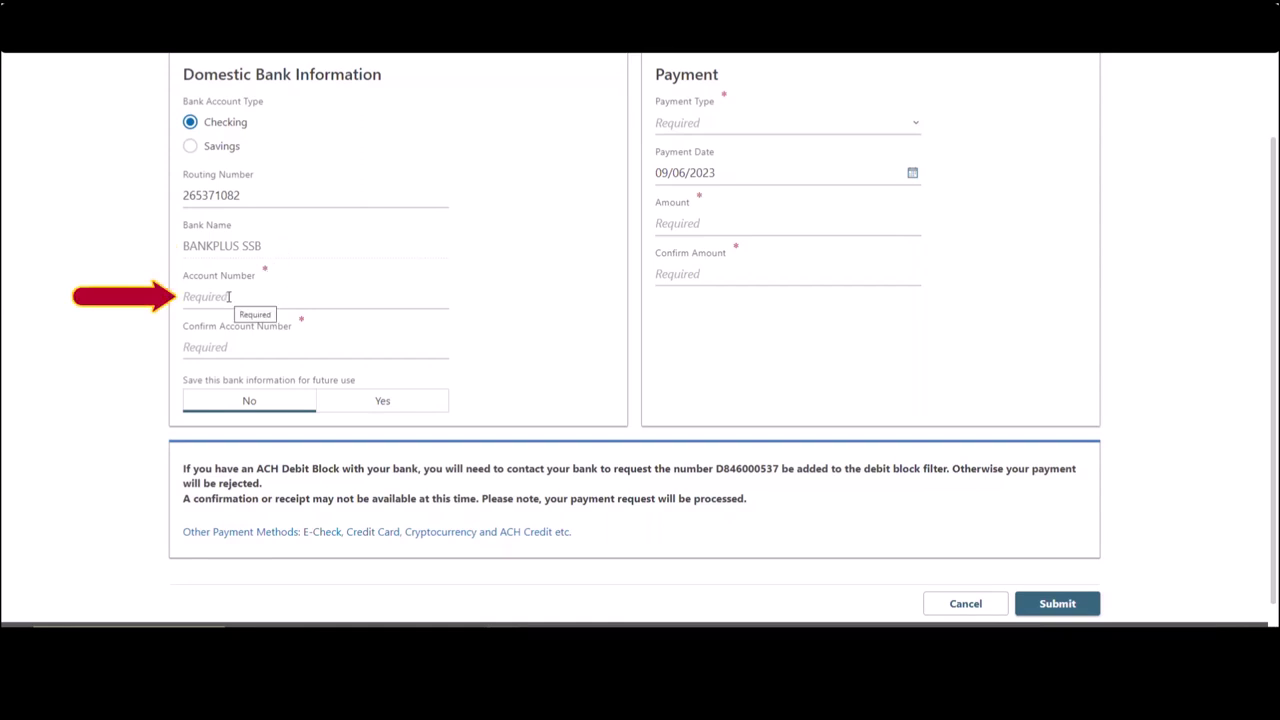
# - Enter and confirm the bank account number, leaving Save bank information at No
pyautogui.click(230, 297)
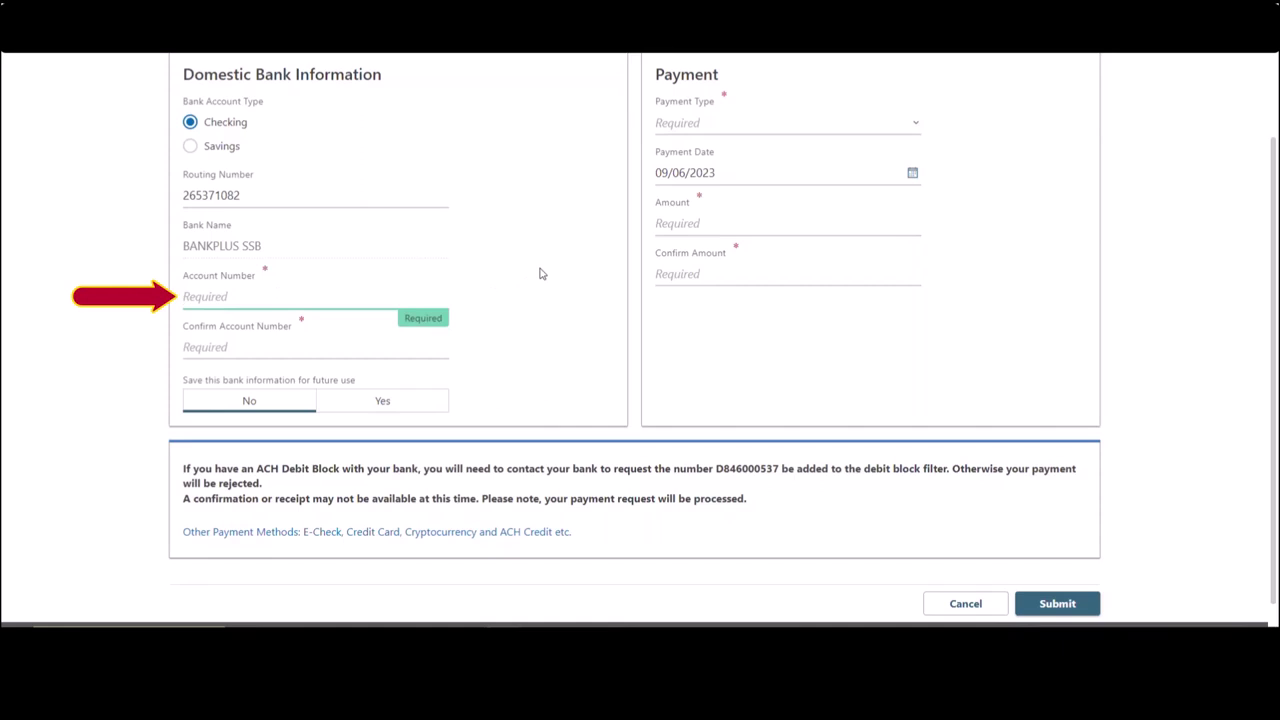
pyautogui.write('123456789')
pyautogui.click(306, 346)
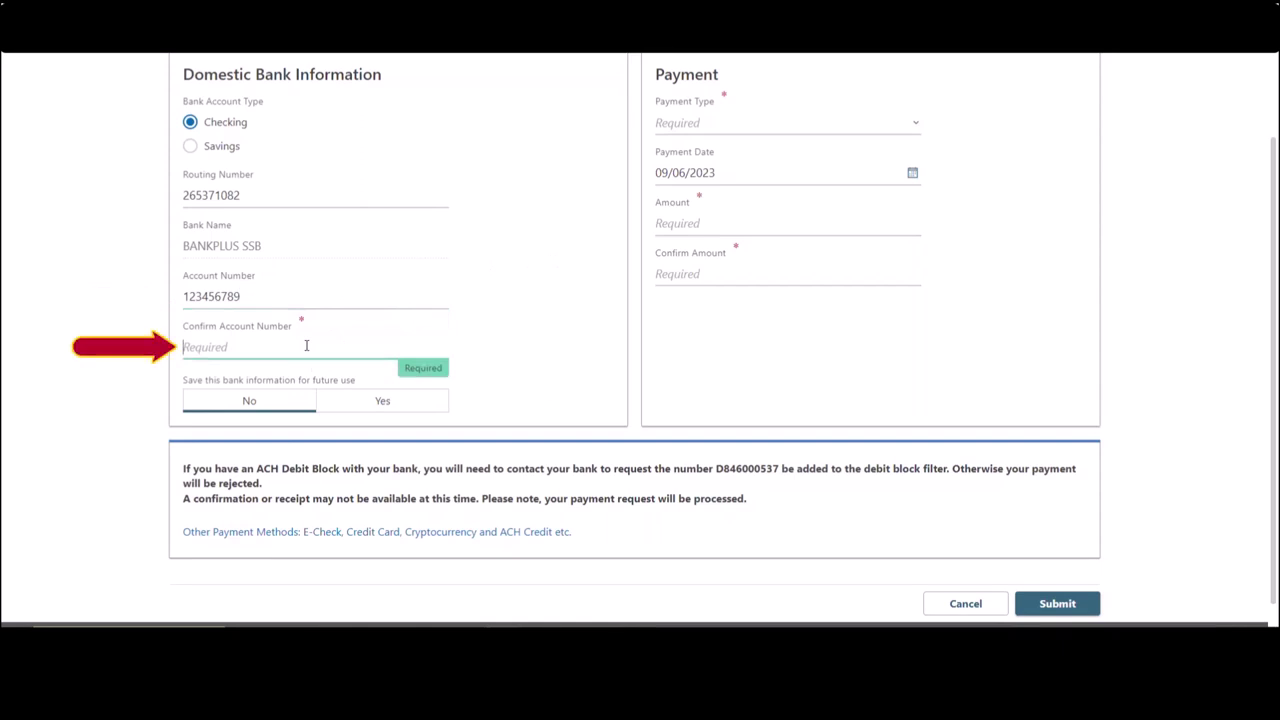
pyautogui.write('12345')
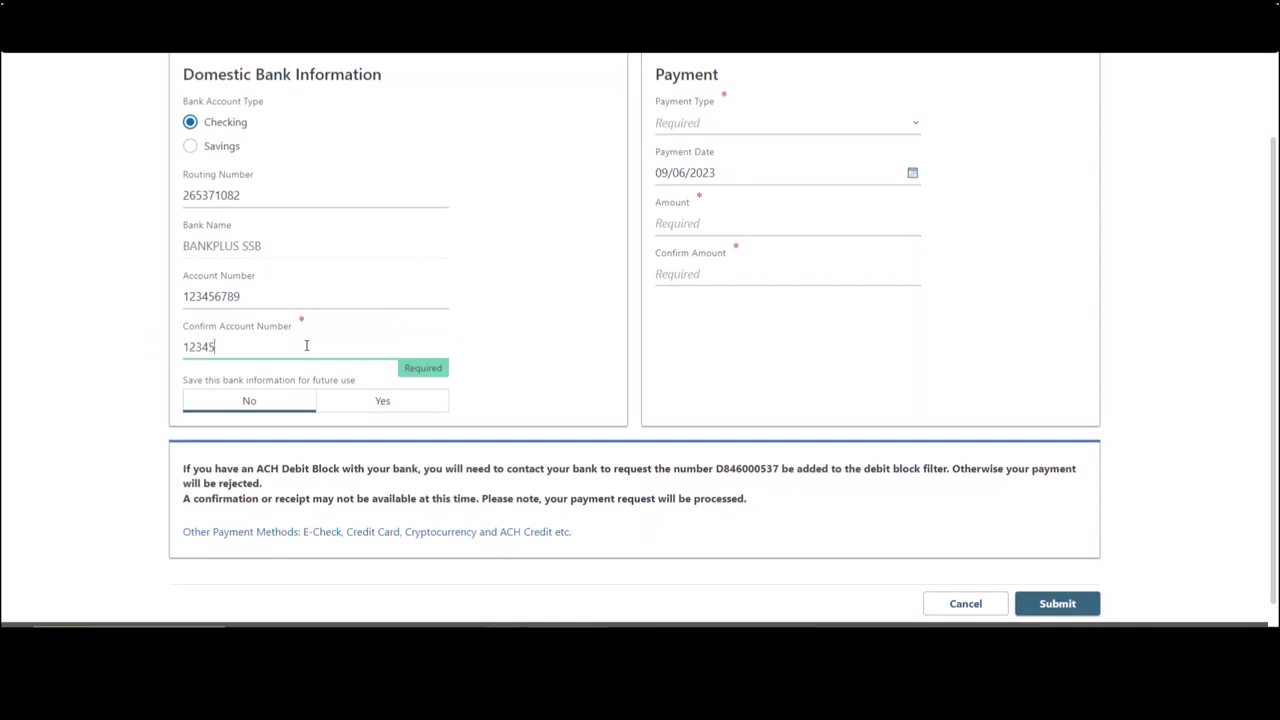
pyautogui.write('6789')
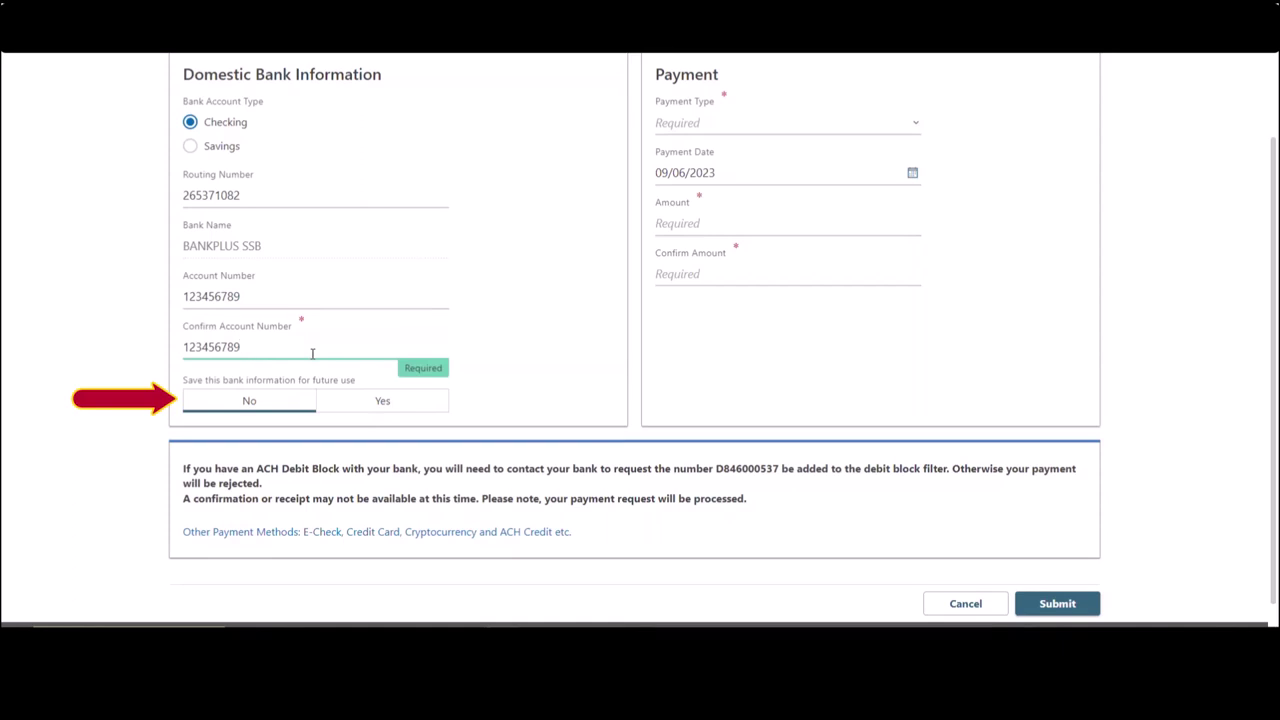
pyautogui.click(268, 404)
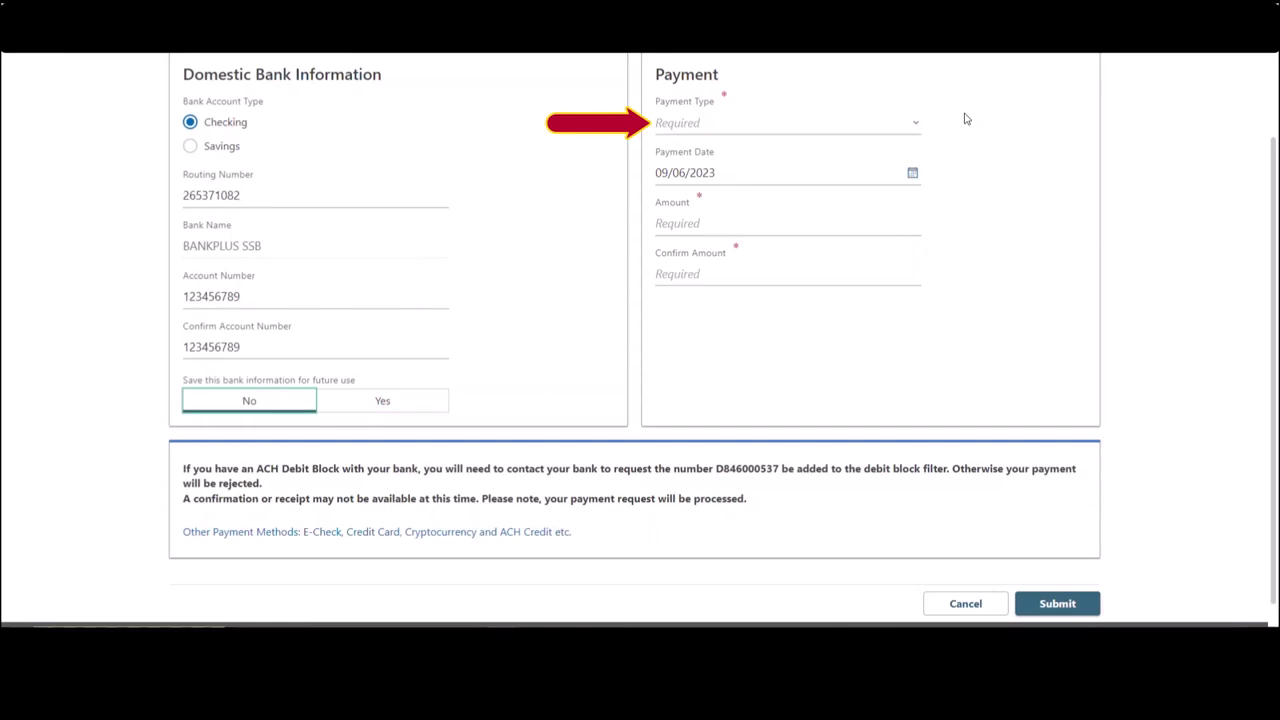
# - Set the Payment Type dropdown to Return Payment
pyautogui.click(921, 130)
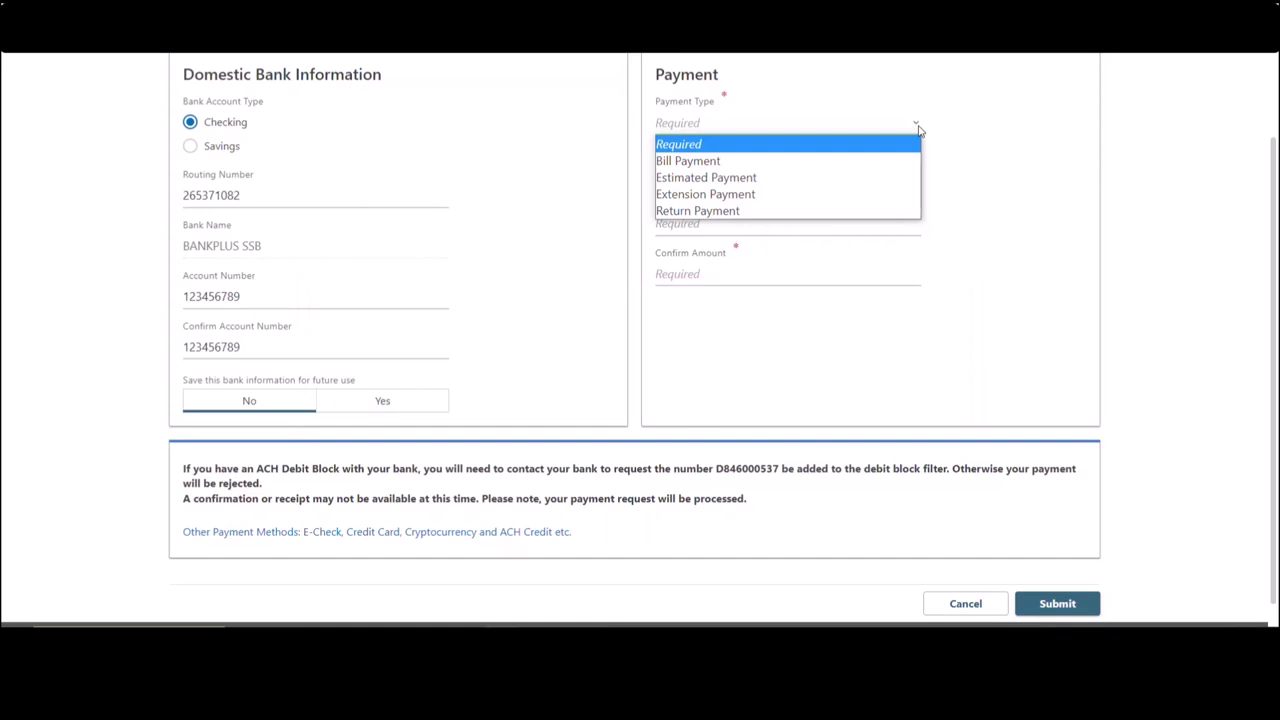
pyautogui.click(877, 211)
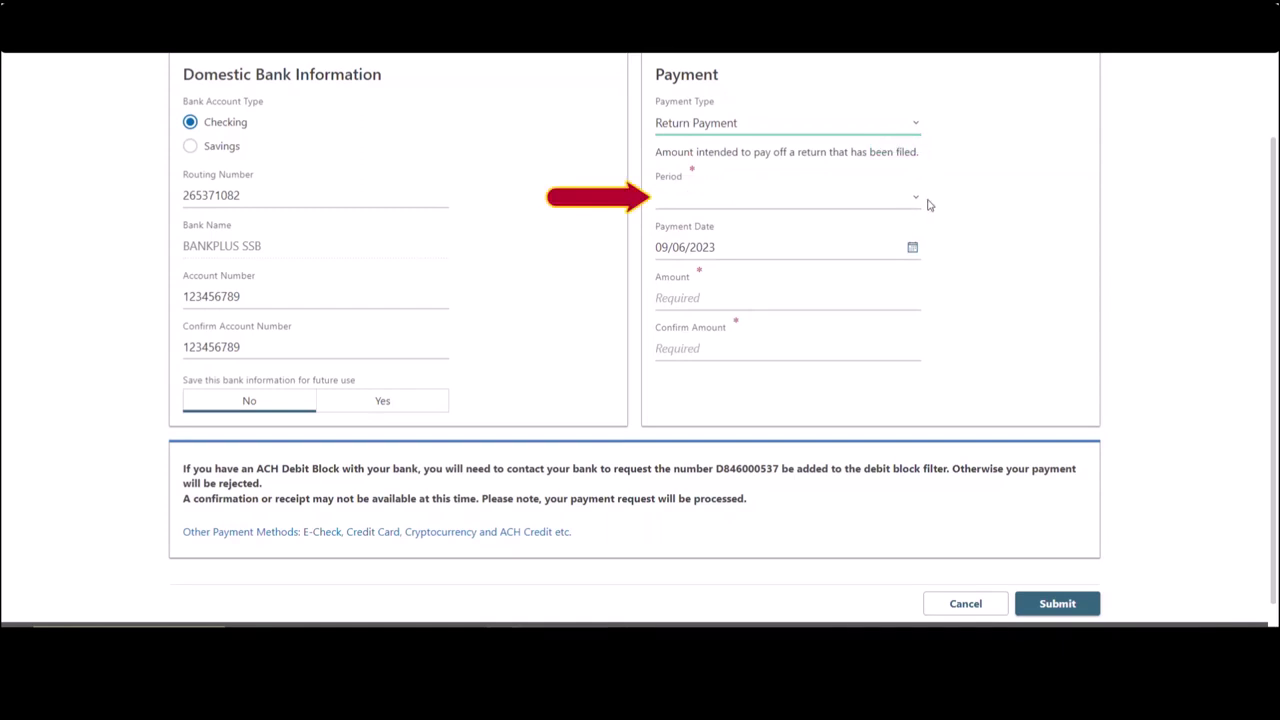
# - Select 2022 as the return payment's Period
pyautogui.click(919, 204)
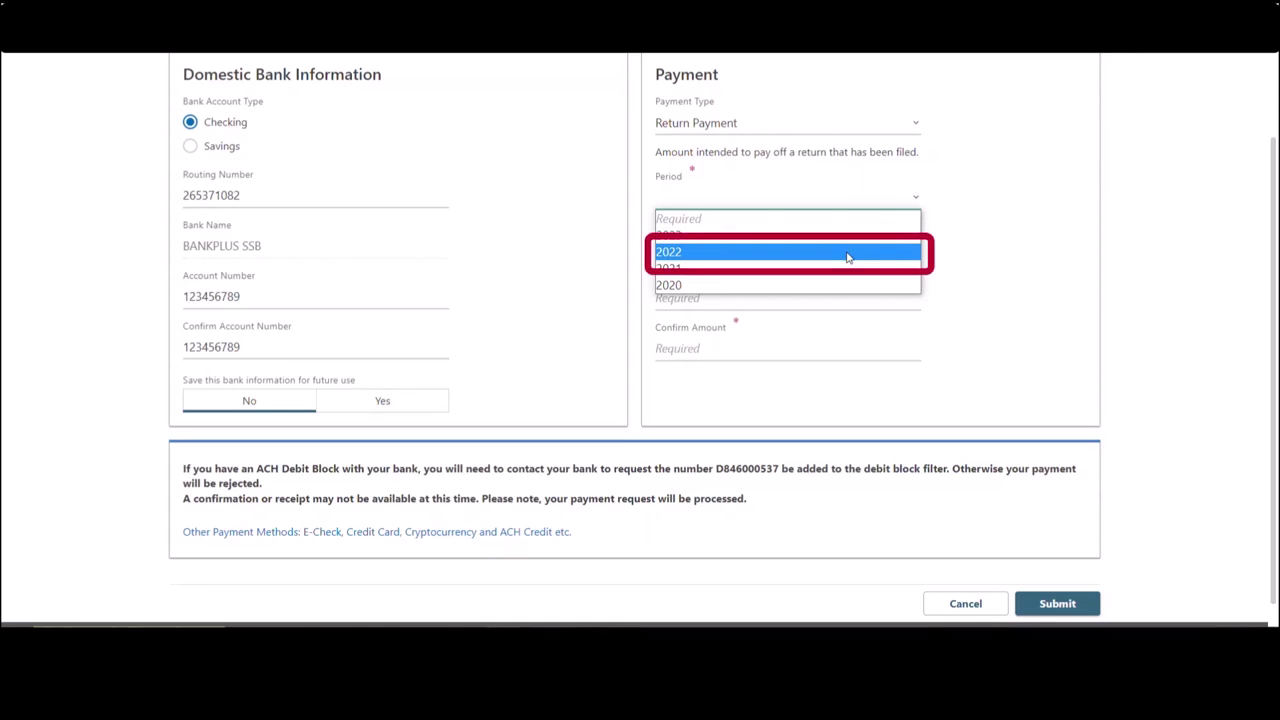
pyautogui.click(848, 257)
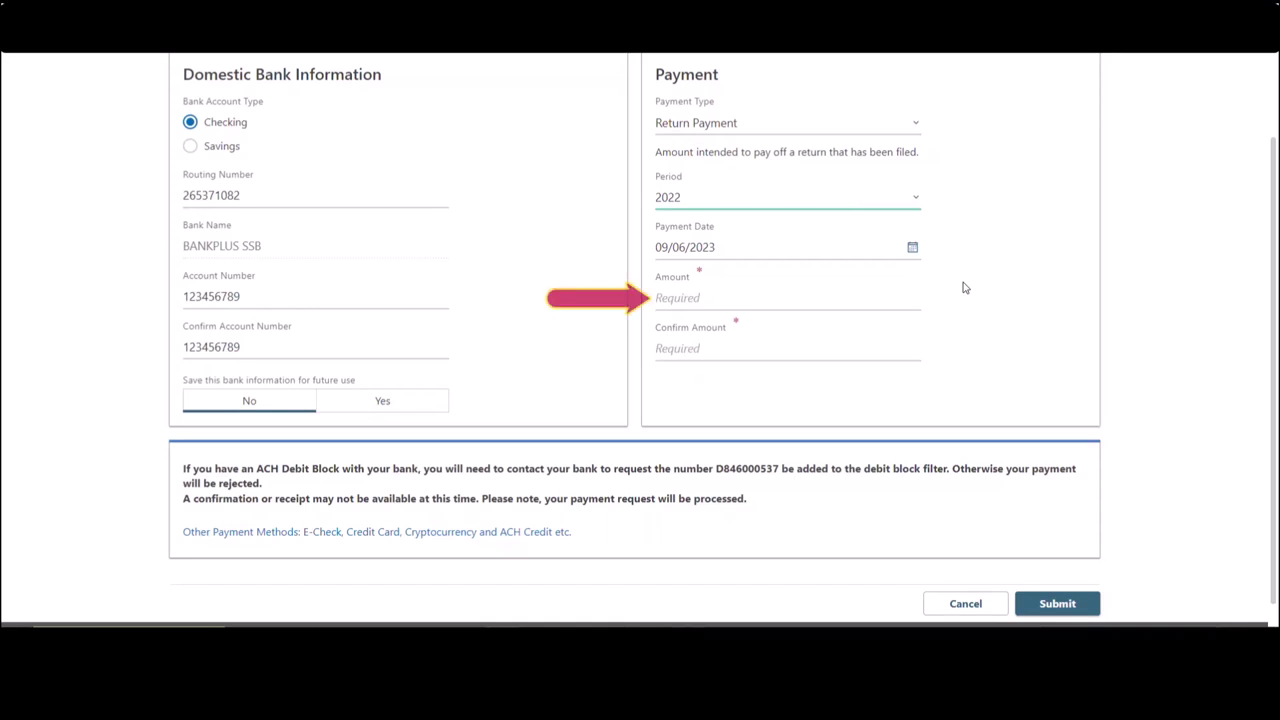
# - Enter 104.00 in both the Amount and Confirm Amount fields
pyautogui.click(688, 297)
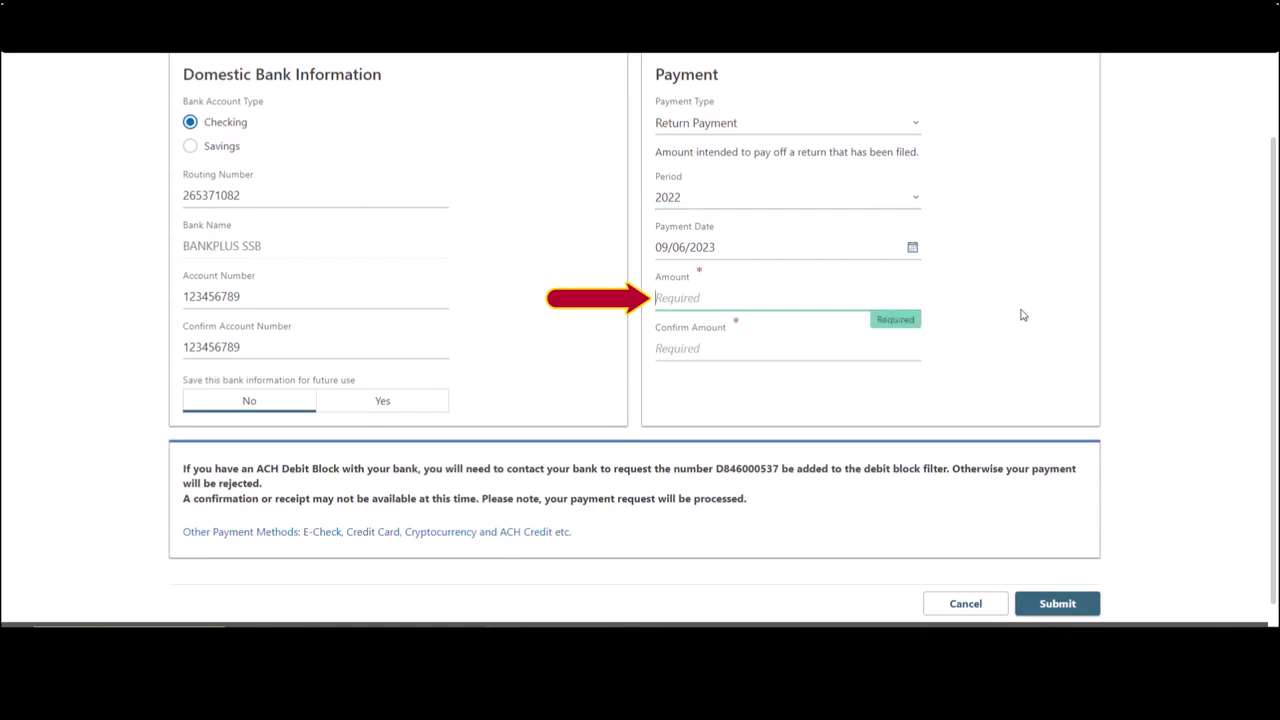
pyautogui.write('104.00')
pyautogui.click(696, 350)
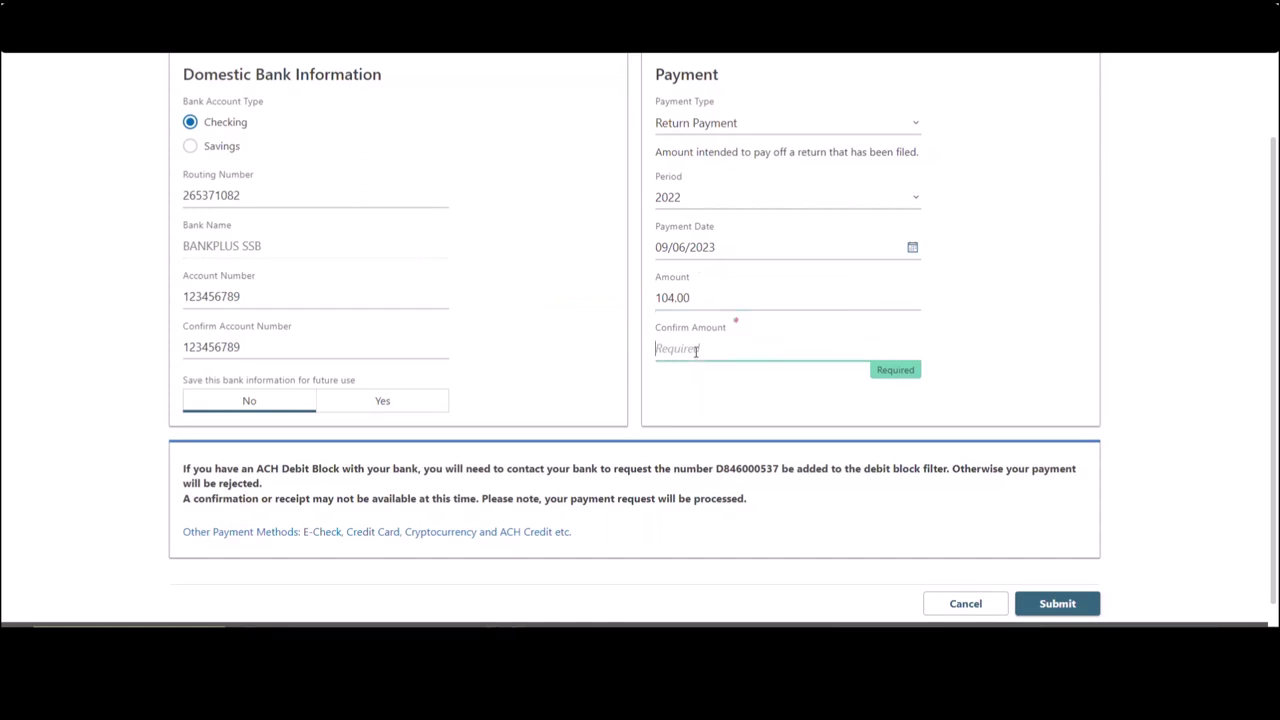
pyautogui.write('104.0')
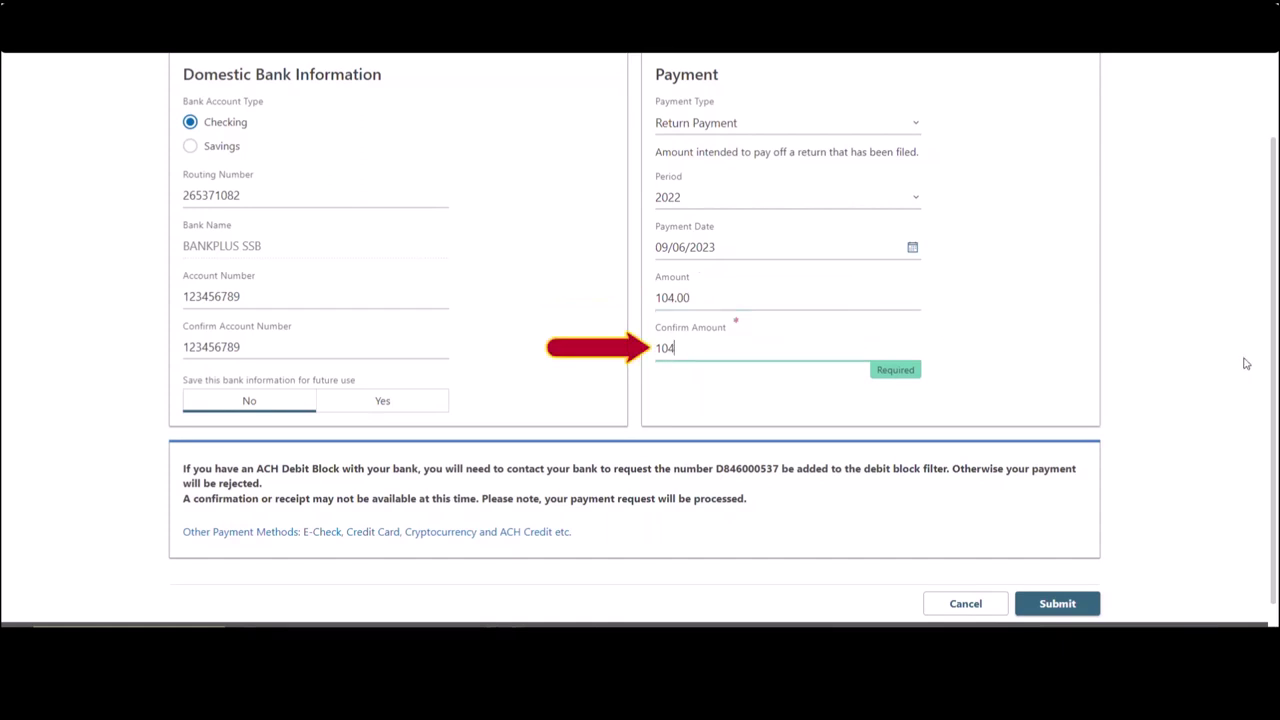
pyautogui.write('0')
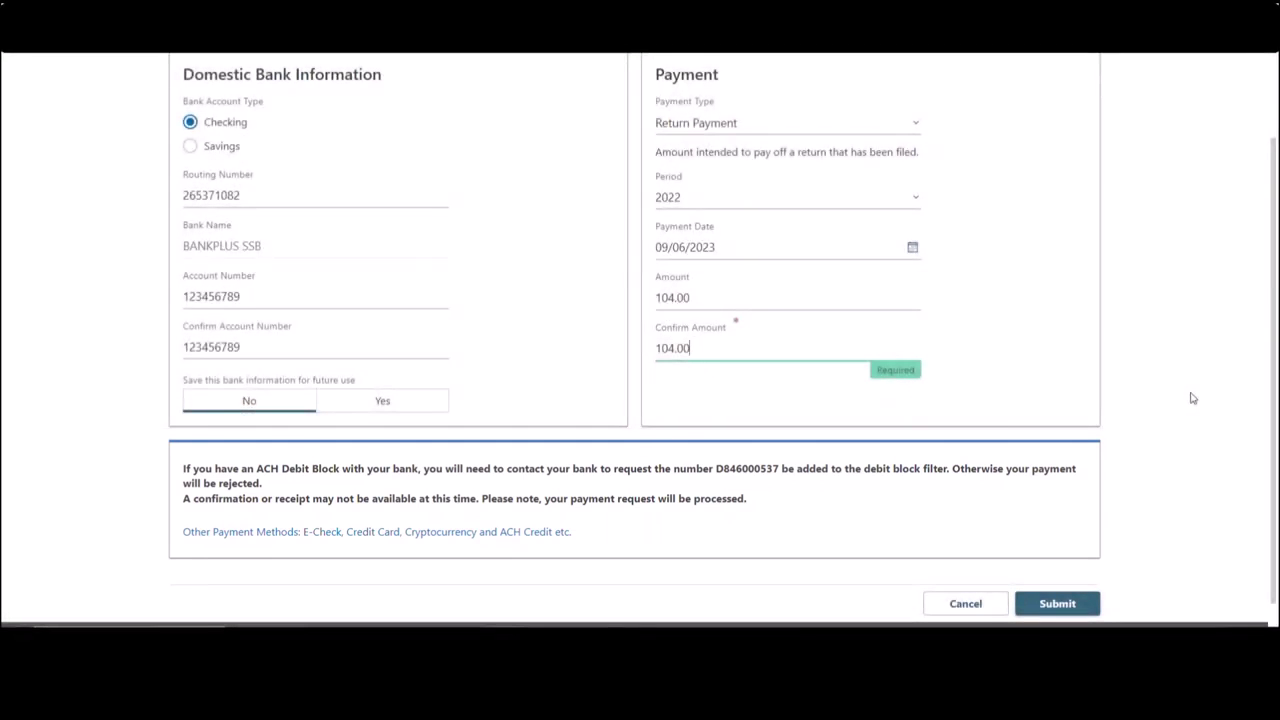
# - Submit the $104.00 payment, signing the confirmation with the account password
pyautogui.click(1066, 605)
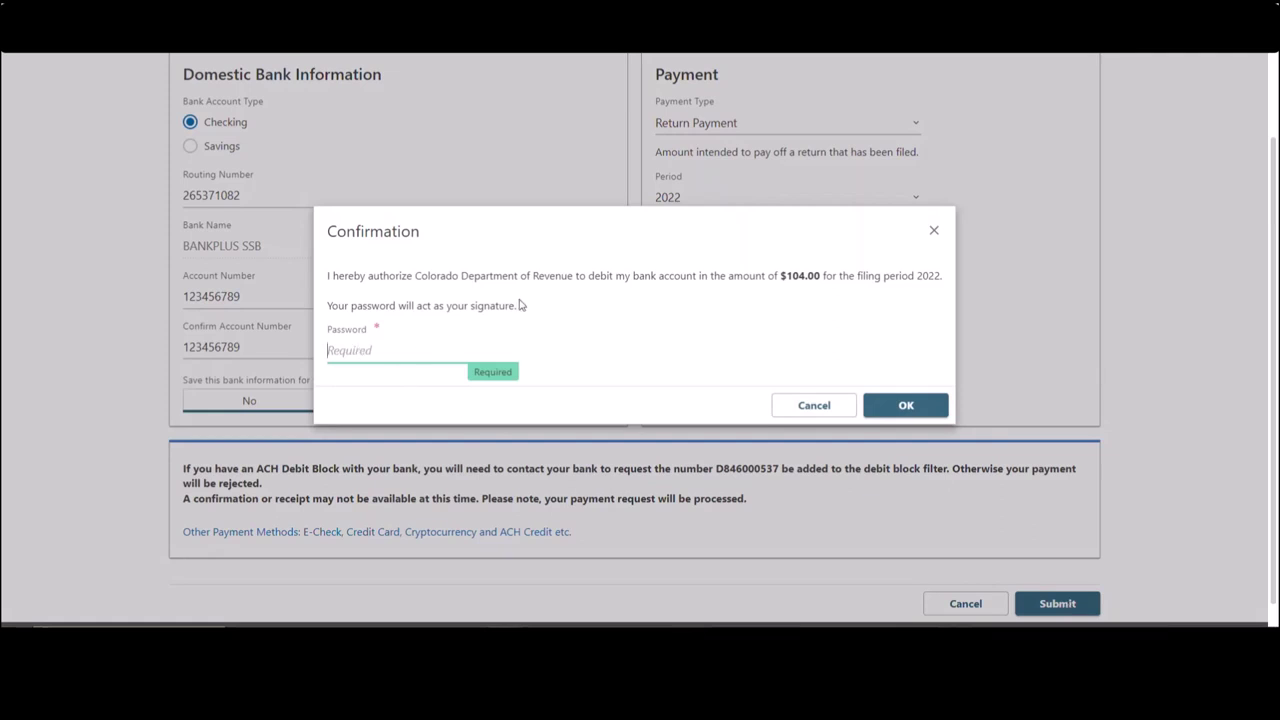
pyautogui.write('aaaaaaaa')
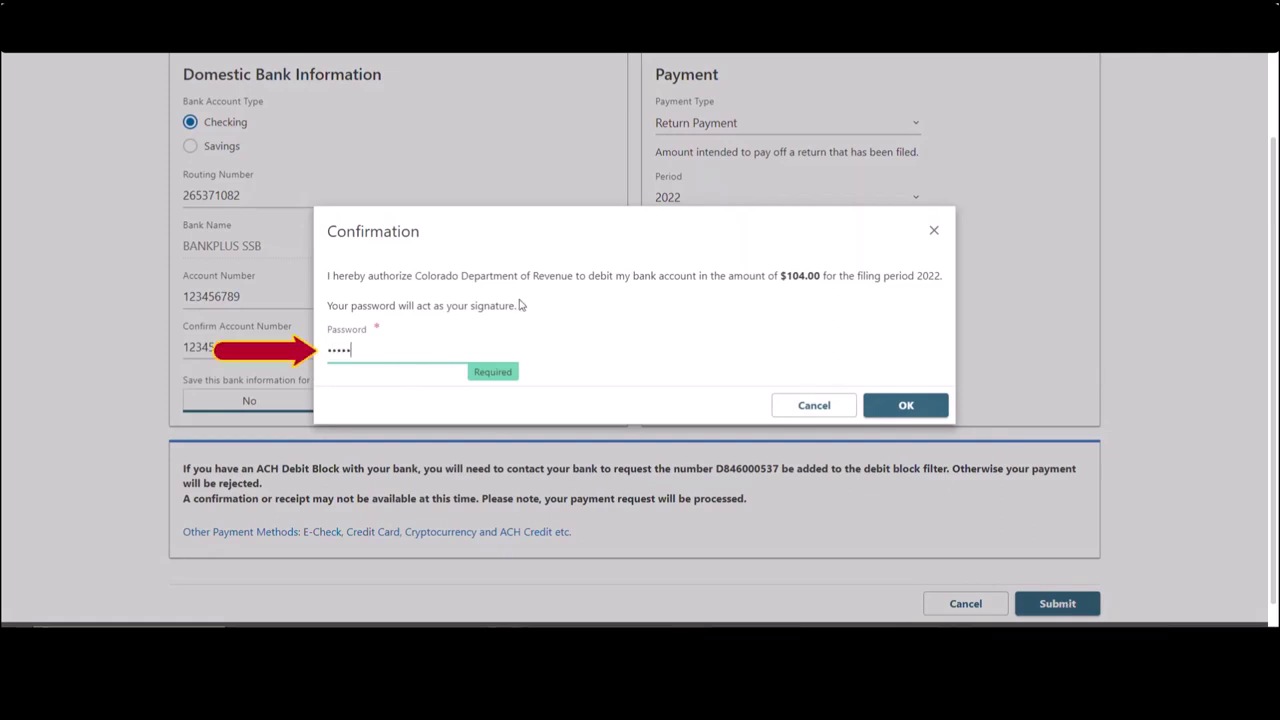
pyautogui.write('aa')
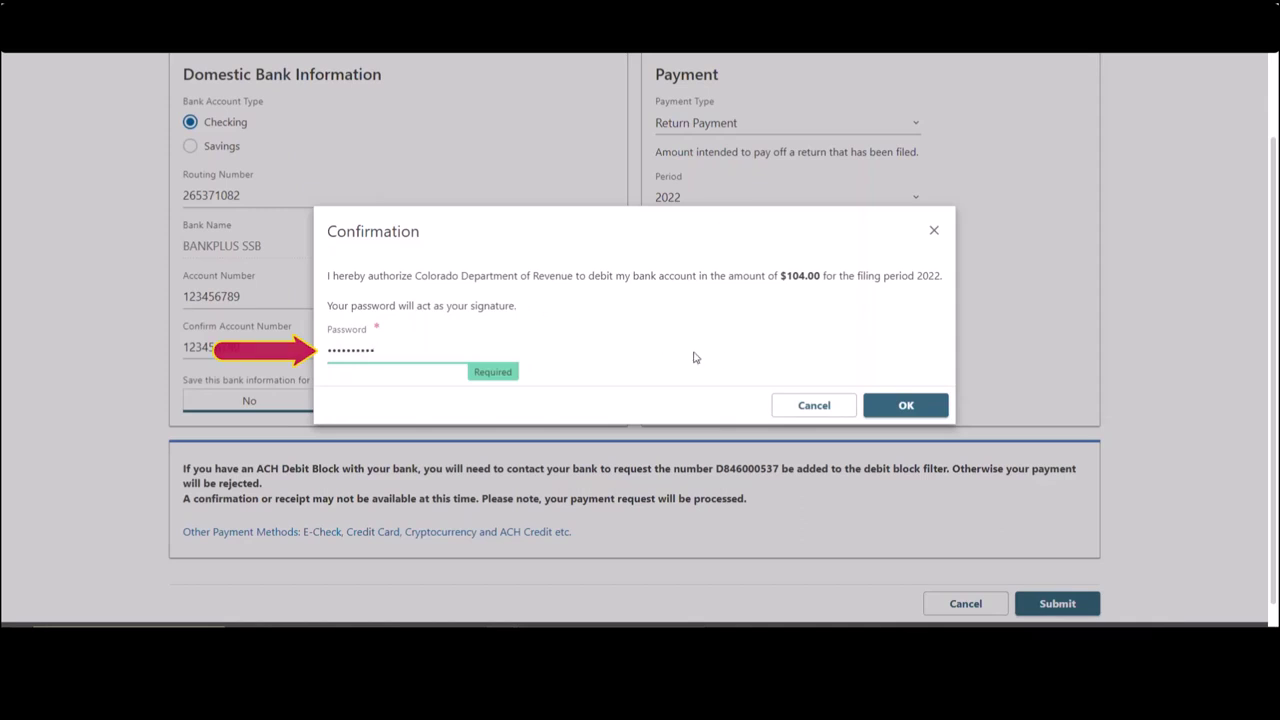
pyautogui.click(893, 408)
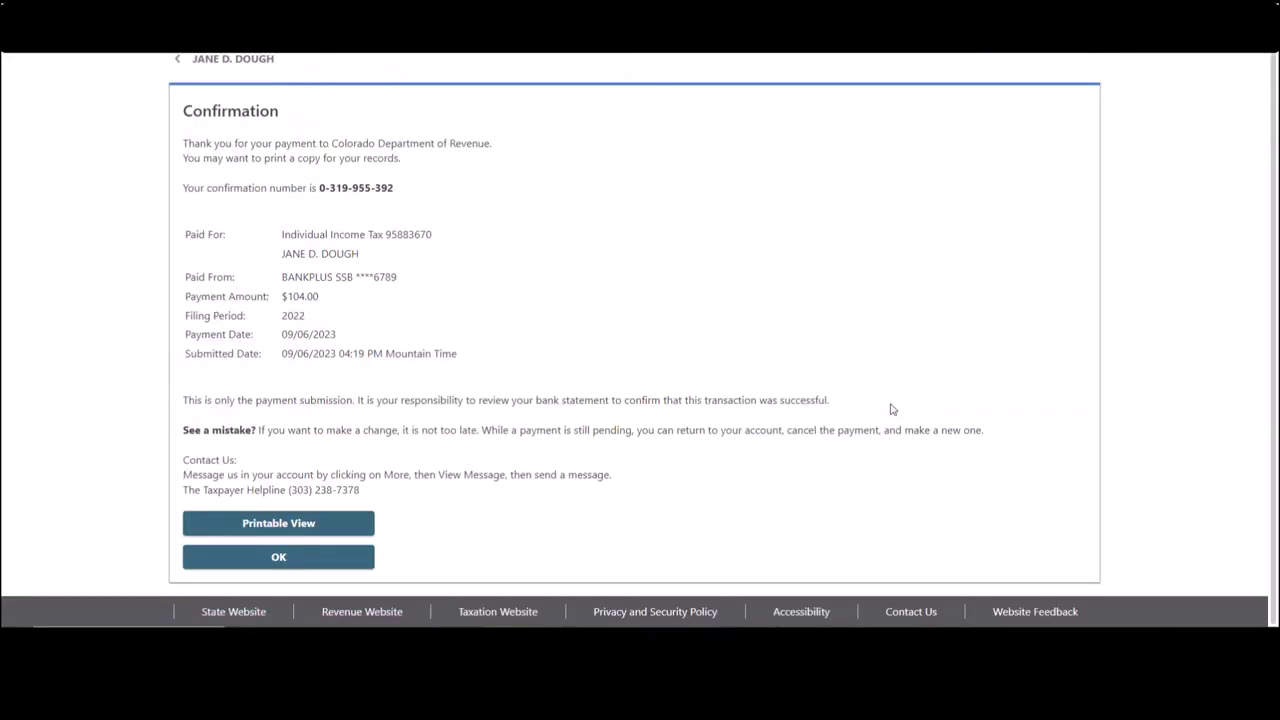